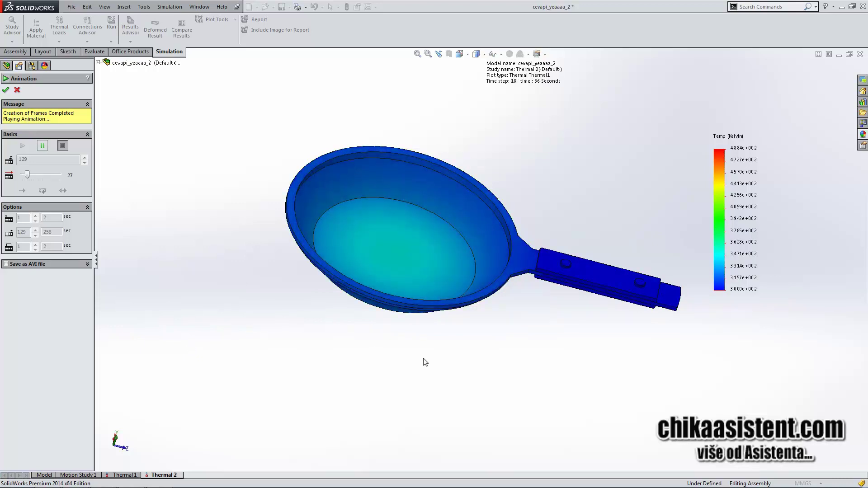
Watch the pan's heating animation from several orbited angles and dismiss the antivirus warning.
{"action": "mouse_move", "coordinate": [425, 361]}
{"action": "middle_mouse_down"}
{"action": "mouse_move", "coordinate": [362, 327]}
{"action": "mouse_move", "coordinate": [510, 279]}
{"action": "mouse_move", "coordinate": [536, 300]}
{"action": "mouse_move", "coordinate": [508, 295]}
{"action": "mouse_move", "coordinate": [498, 307]}
{"action": "mouse_move", "coordinate": [519, 310]}
{"action": "middle_mouse_up"}
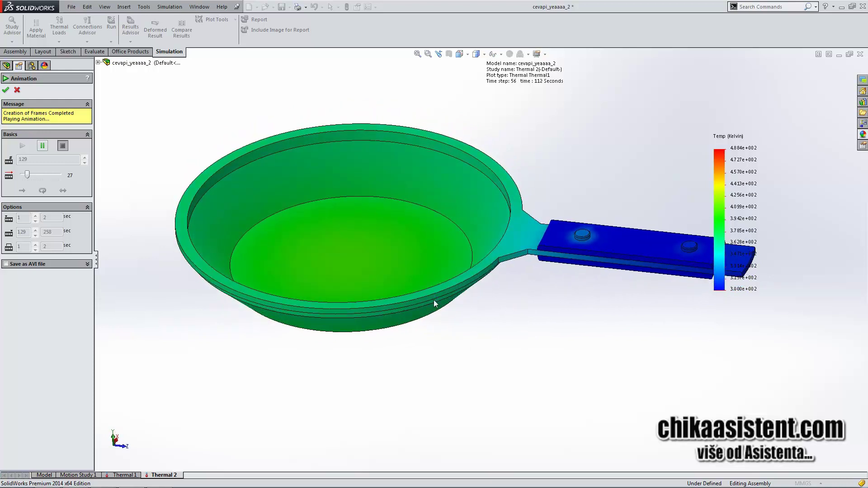
{"action": "mouse_move", "coordinate": [433, 299]}
{"action": "middle_mouse_down"}
{"action": "mouse_move", "coordinate": [451, 301]}
{"action": "mouse_move", "coordinate": [430, 319]}
{"action": "middle_mouse_up"}
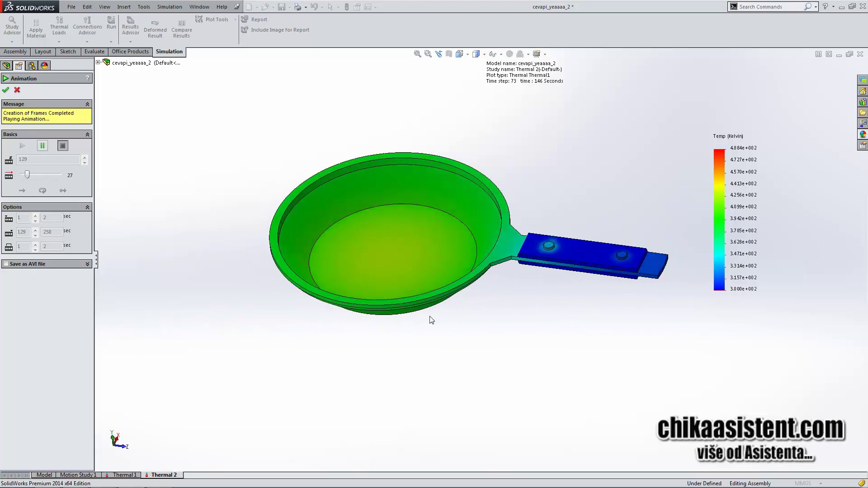
{"action": "mouse_move", "coordinate": [430, 330]}
{"action": "middle_mouse_down"}
{"action": "mouse_move", "coordinate": [450, 310]}
{"action": "mouse_move", "coordinate": [461, 318]}
{"action": "middle_mouse_up"}
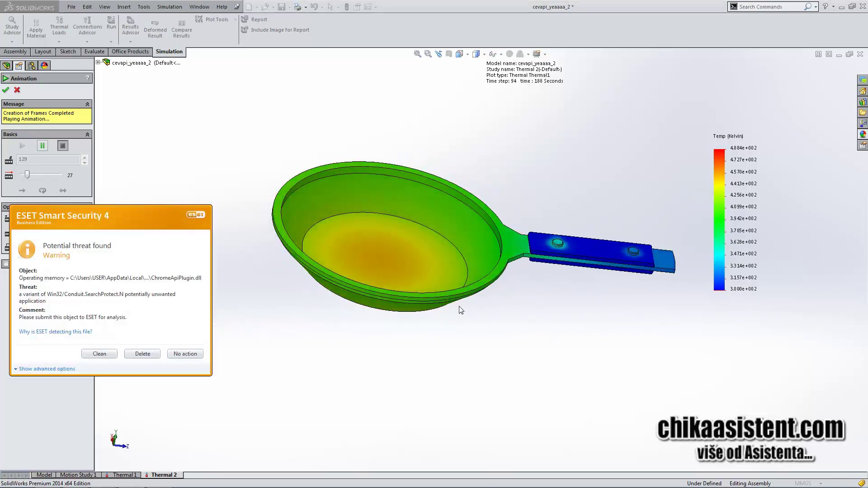
{"action": "left_click", "coordinate": [190, 355]}
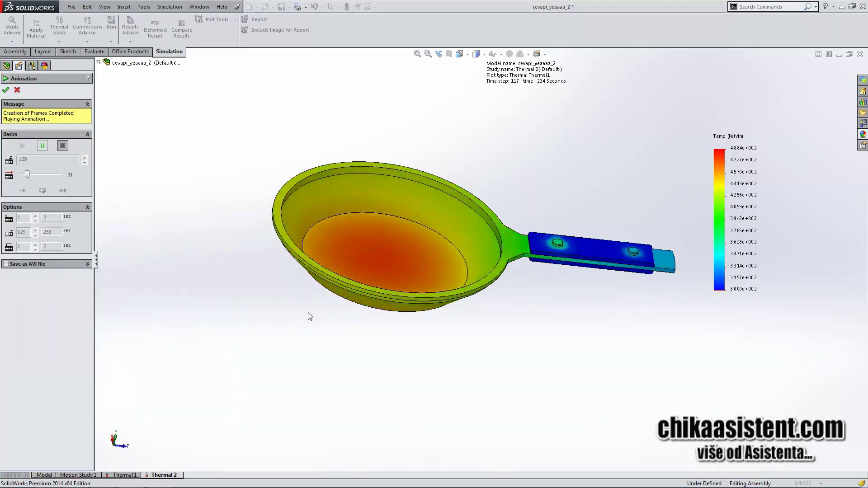
End the animation, close cevapi_yeaaaa_2, and open the cevapi_yeaaaa assembly.
{"action": "left_click", "coordinate": [17, 90]}
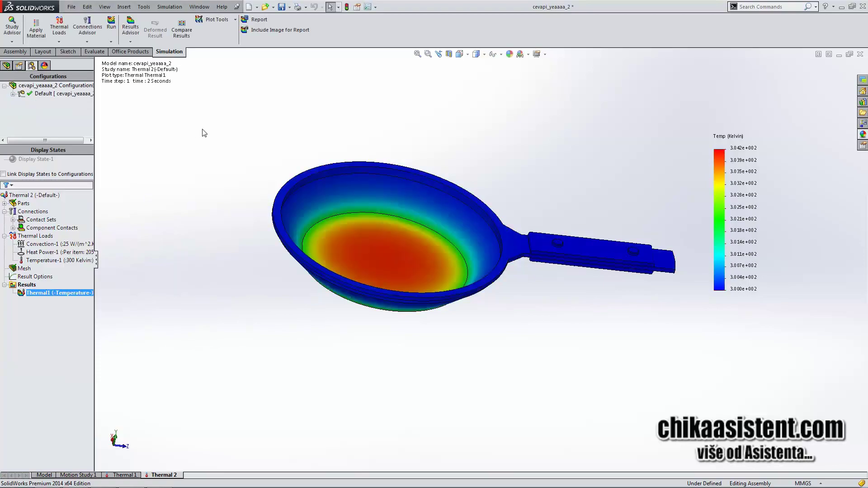
{"action": "left_click", "coordinate": [860, 53]}
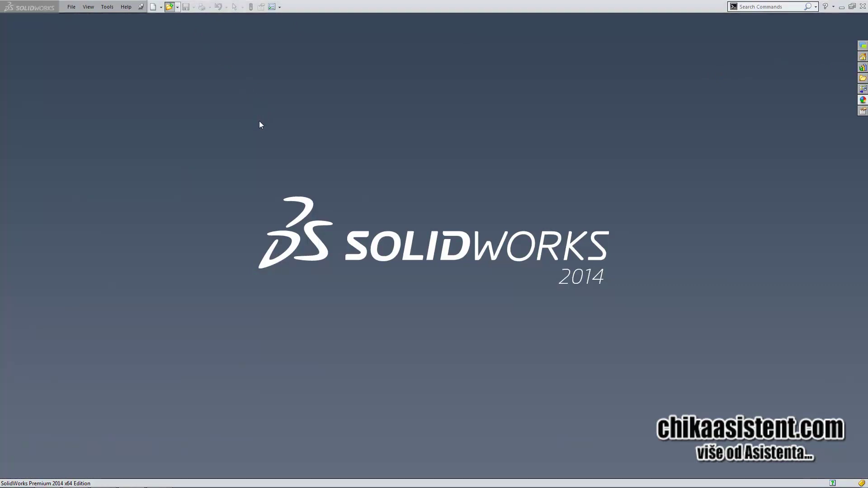
{"action": "key", "text": "ctrl+o"}
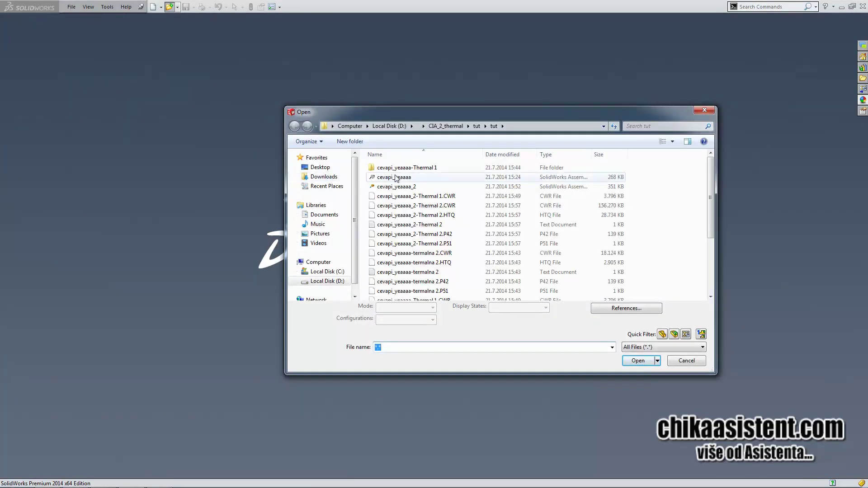
{"action": "double_click", "coordinate": [395, 177]}
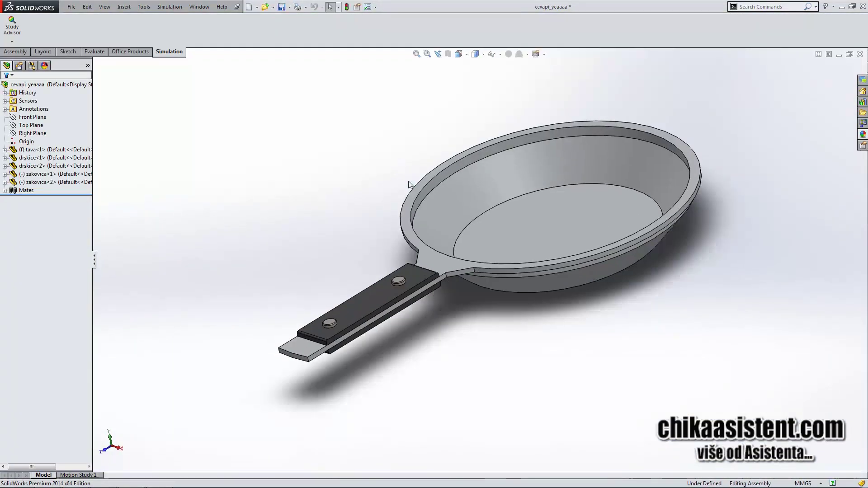
Enable the SolidWorks Simulation add-in, then start a New Study from the Study Advisor.
{"action": "mouse_move", "coordinate": [445, 313]}
{"action": "middle_mouse_down"}
{"action": "mouse_move", "coordinate": [620, 409]}
{"action": "mouse_move", "coordinate": [557, 415]}
{"action": "middle_mouse_up"}
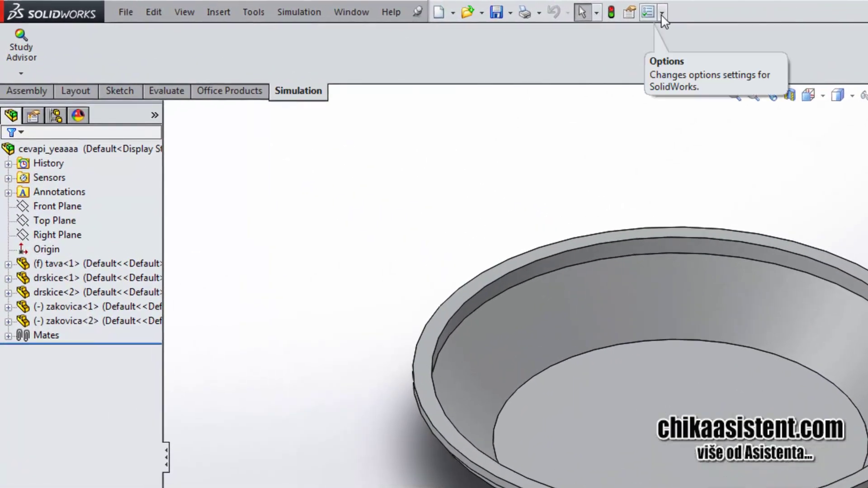
{"action": "left_click", "coordinate": [406, 8]}
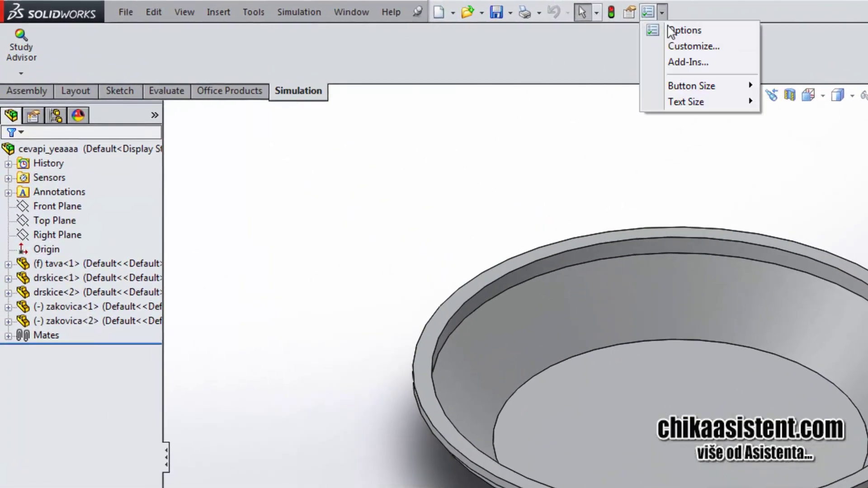
{"action": "left_click", "coordinate": [313, 144]}
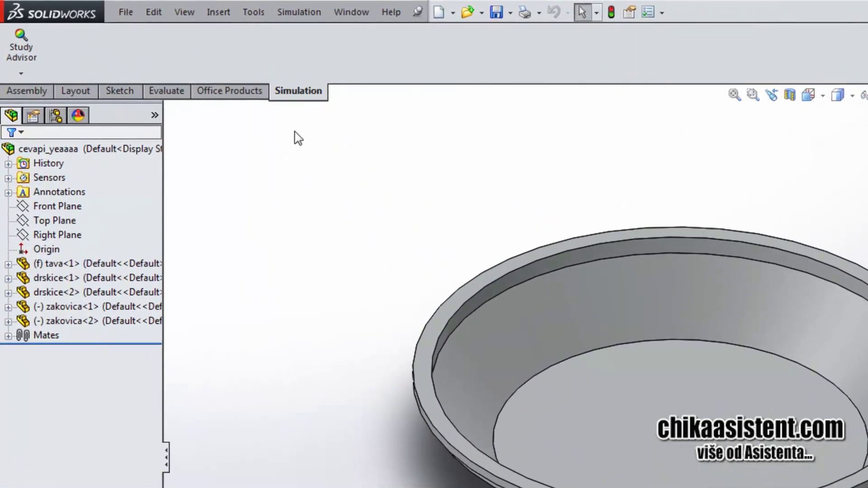
{"action": "left_click", "coordinate": [661, 12]}
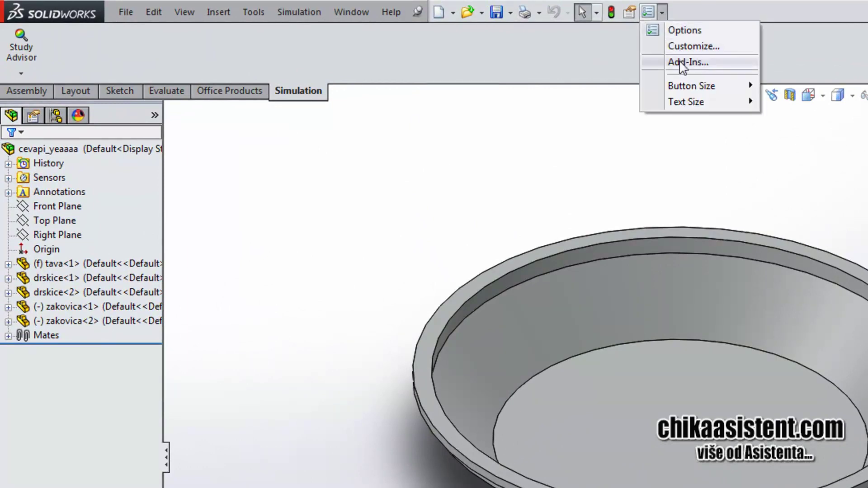
{"action": "left_click", "coordinate": [678, 61]}
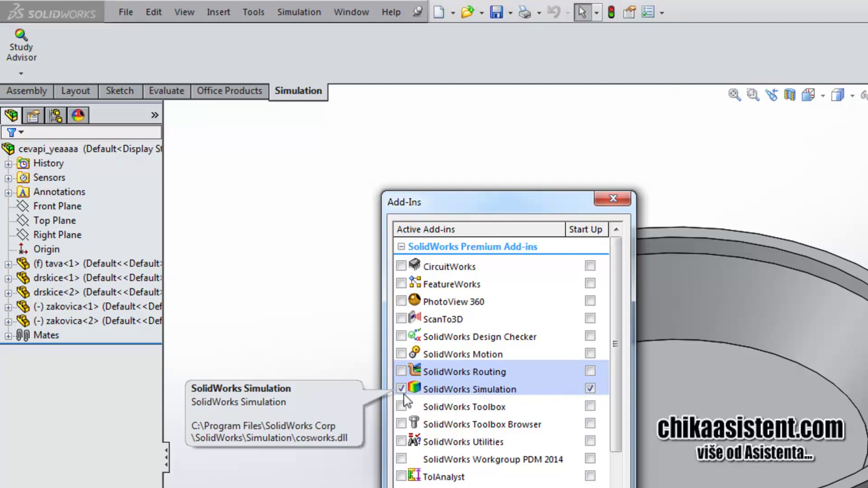
{"action": "key", "text": "Return"}
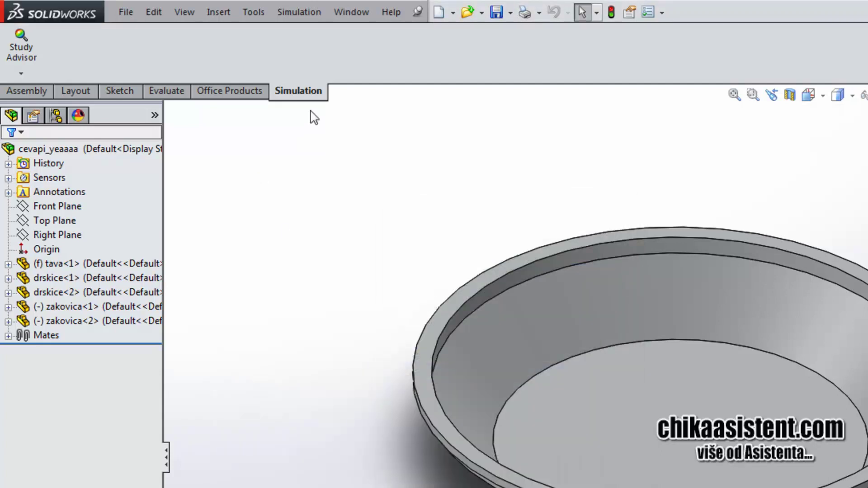
{"action": "left_click", "coordinate": [22, 74]}
{"action": "left_click", "coordinate": [34, 104]}
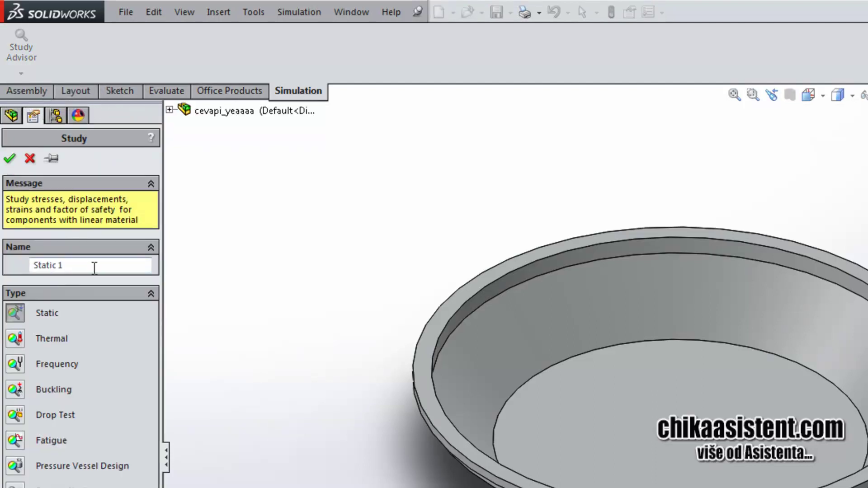
Create a new study of type Thermal, named Thermal 1.
{"action": "left_click", "coordinate": [94, 268]}
{"action": "type", "text": "t"}
{"action": "type", "text": "na"}
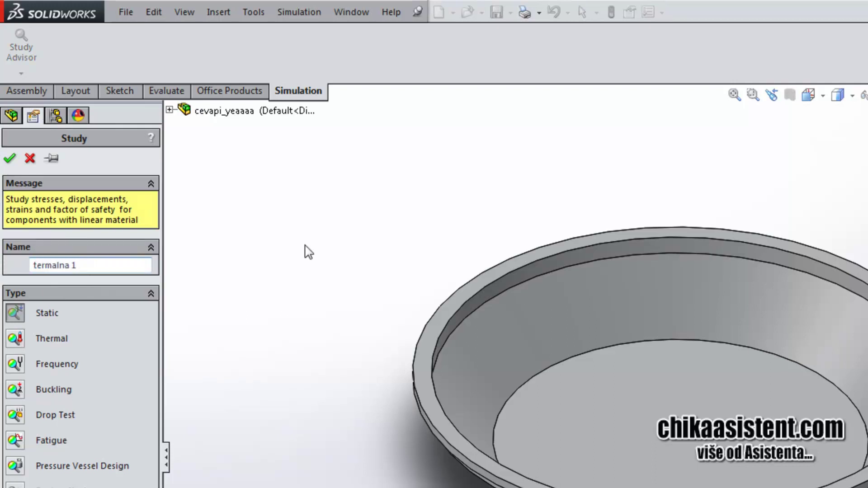
{"action": "left_click", "coordinate": [18, 340]}
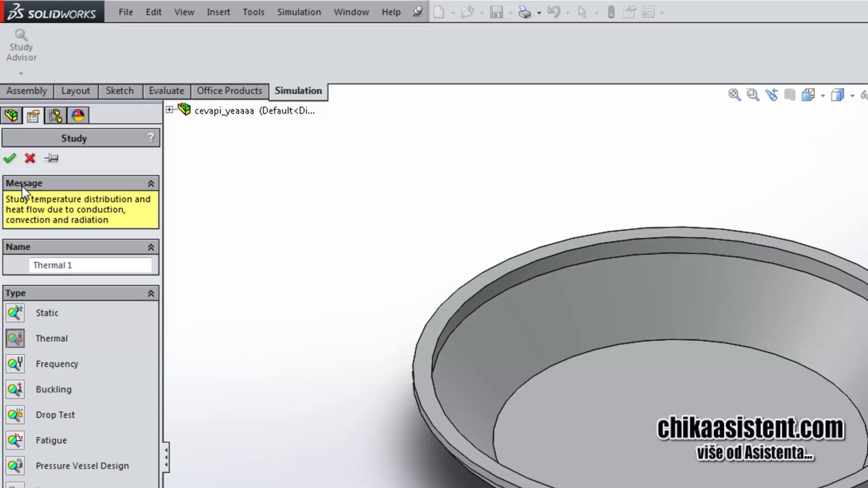
{"action": "left_click", "coordinate": [10, 158]}
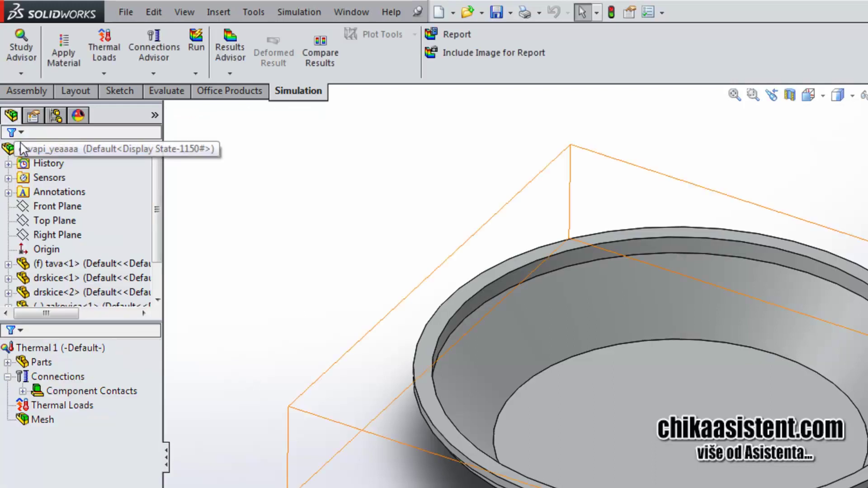
Widen the tree panels and expand Parts to show drskice-1, drskice-2 and the other components.
{"action": "left_click", "coordinate": [131, 304]}
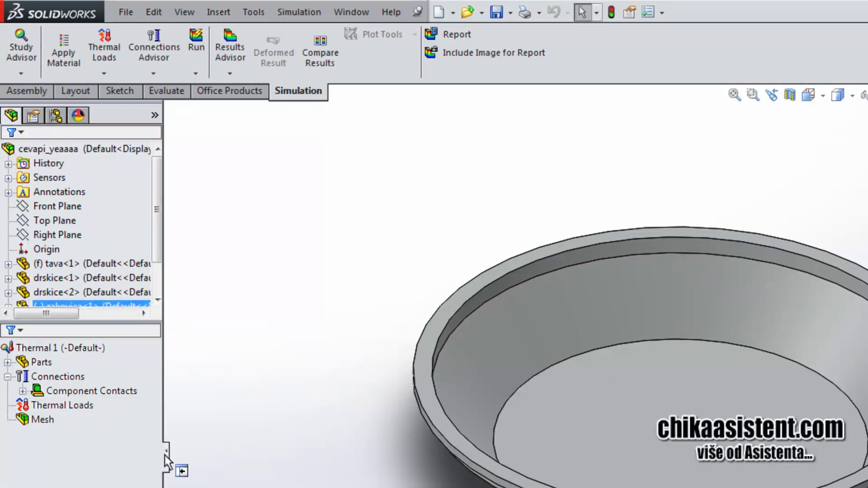
{"action": "left_click_drag", "start_coordinate": [164, 455], "coordinate": [278, 457]}
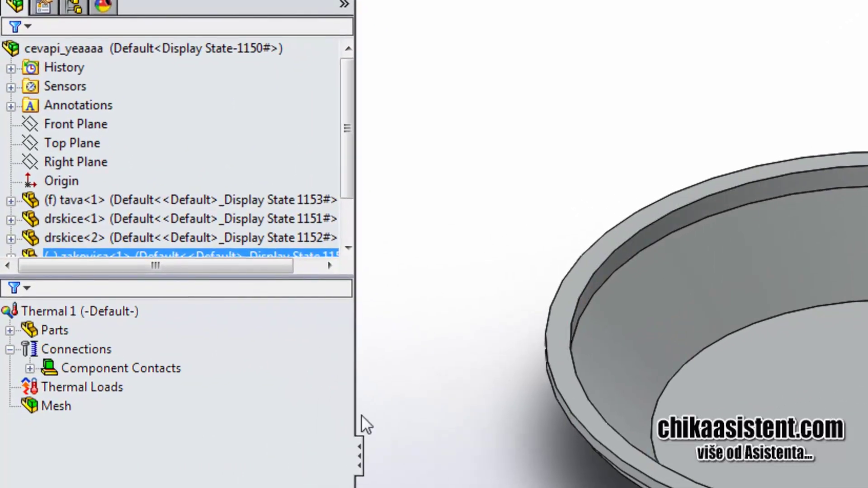
{"action": "left_click_drag", "start_coordinate": [310, 275], "coordinate": [330, 343]}
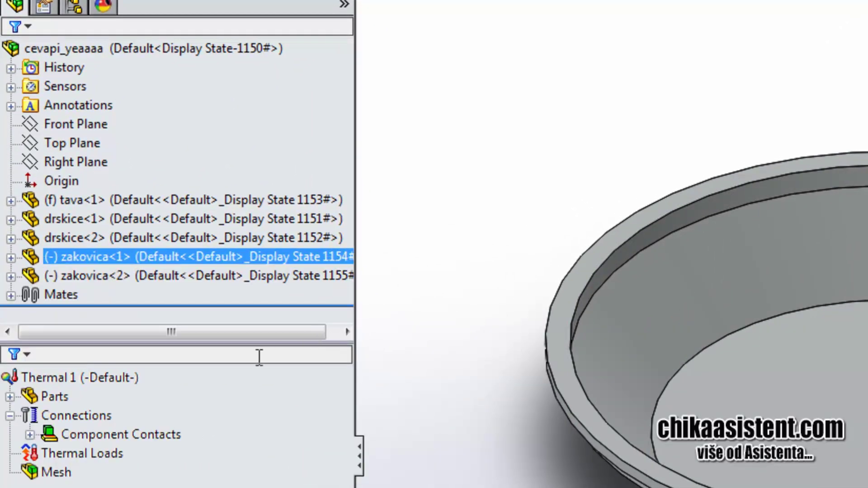
{"action": "key", "text": "Escape"}
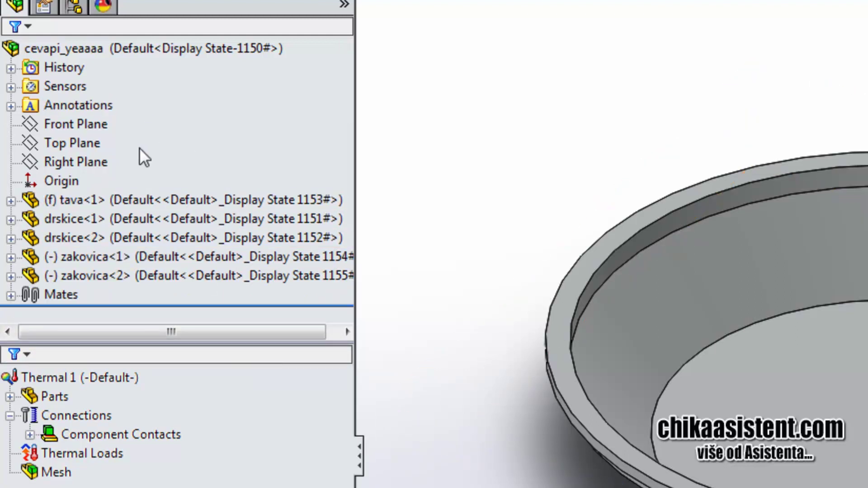
{"action": "left_click", "coordinate": [181, 217]}
{"action": "left_click", "coordinate": [50, 397]}
{"action": "left_click", "coordinate": [10, 397]}
{"action": "left_click", "coordinate": [69, 135]}
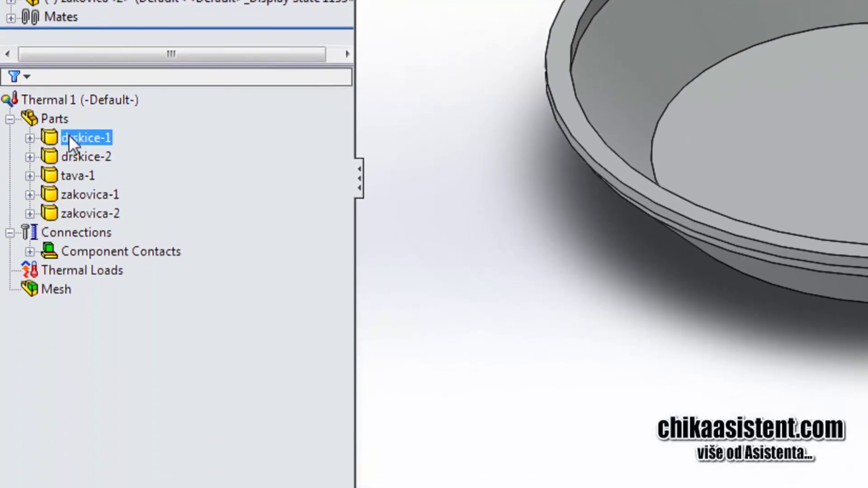
{"action": "left_click", "coordinate": [85, 157]}
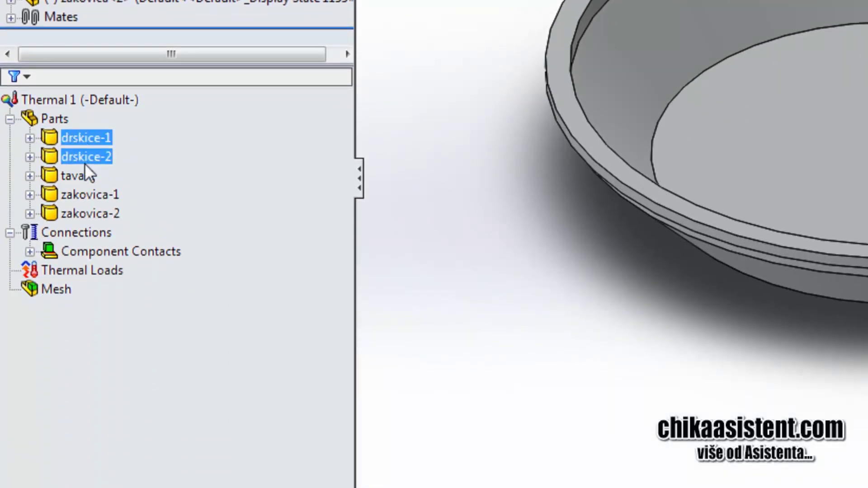
{"action": "middle_click_drag", "start_coordinate": [798, 212], "coordinate": [798, 84], "text": "ctrl"}
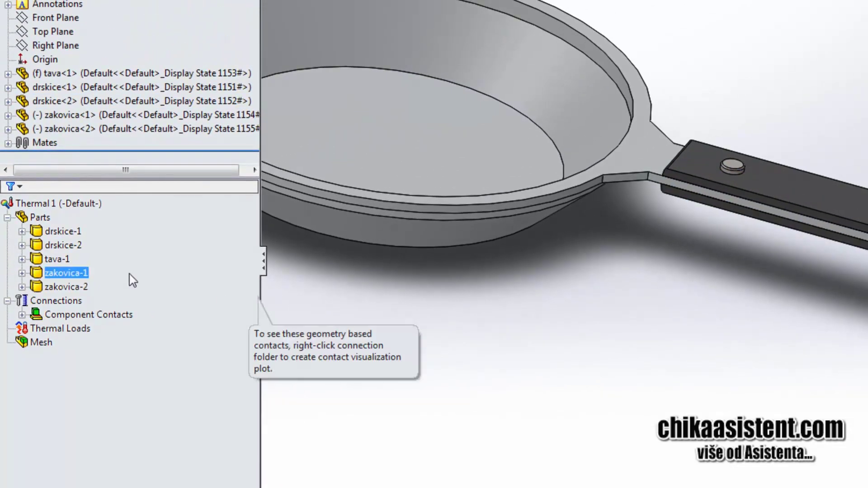
Assign ABS plastic to the drskice-1 handle part.
{"action": "left_click", "coordinate": [63, 228]}
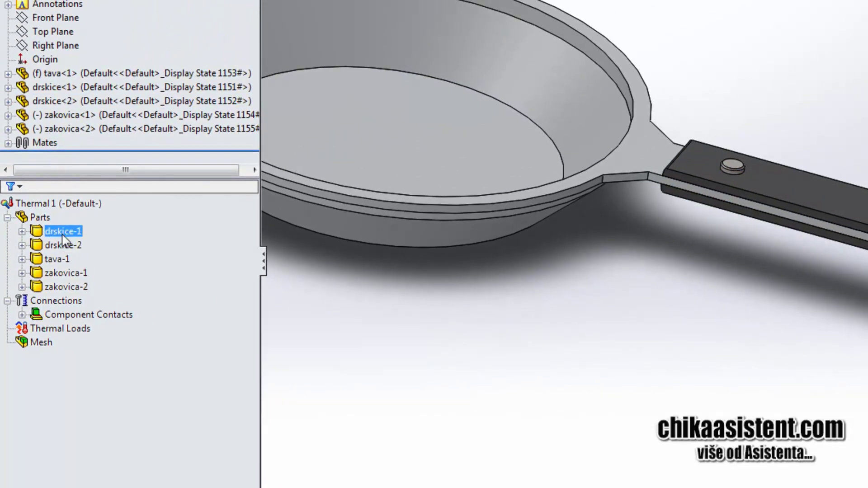
{"action": "right_click", "coordinate": [63, 233]}
{"action": "left_click", "coordinate": [95, 245]}
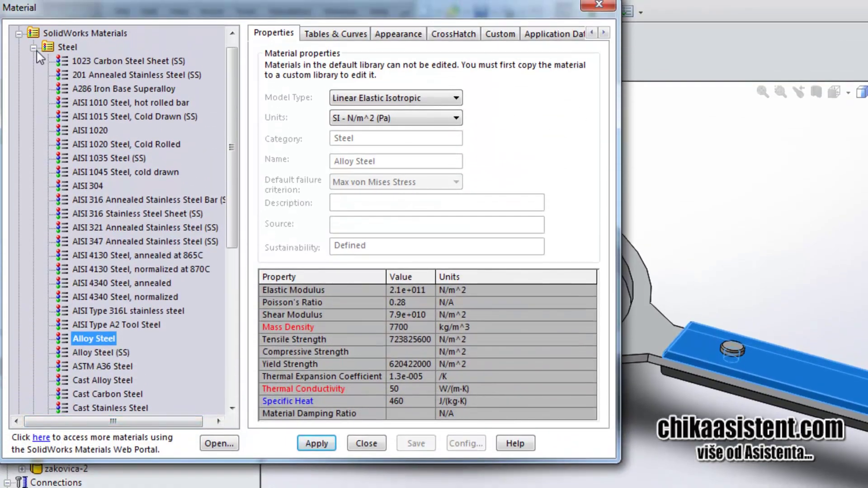
{"action": "left_click", "coordinate": [34, 47]}
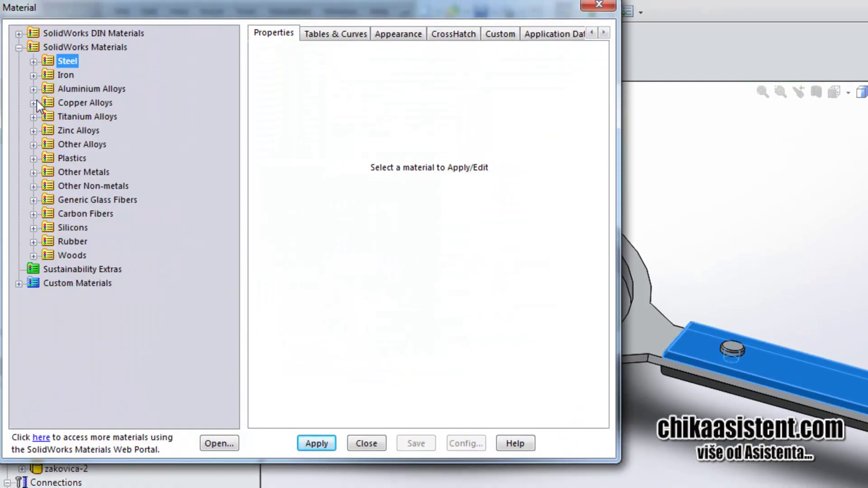
{"action": "left_click", "coordinate": [34, 159]}
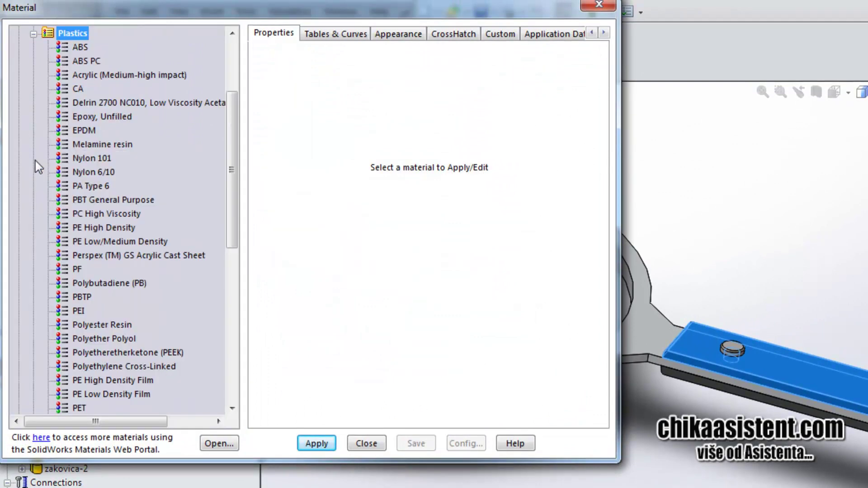
{"action": "left_click", "coordinate": [82, 47]}
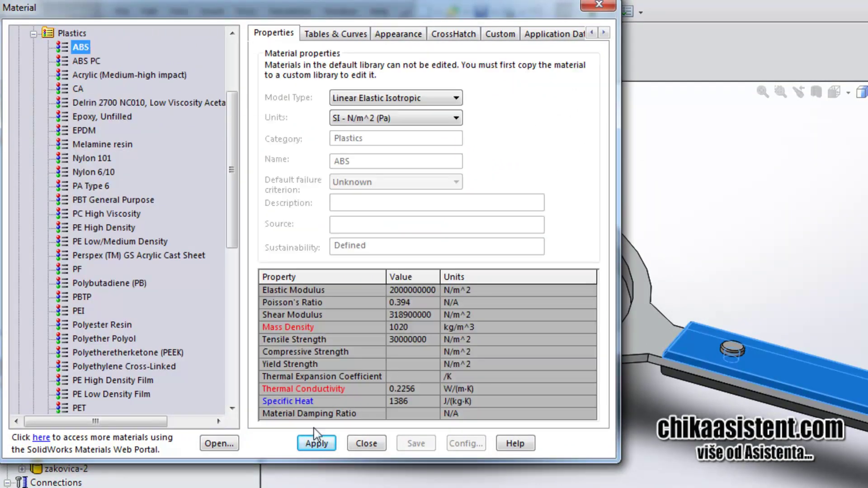
{"action": "left_click", "coordinate": [317, 443]}
{"action": "left_click", "coordinate": [366, 443]}
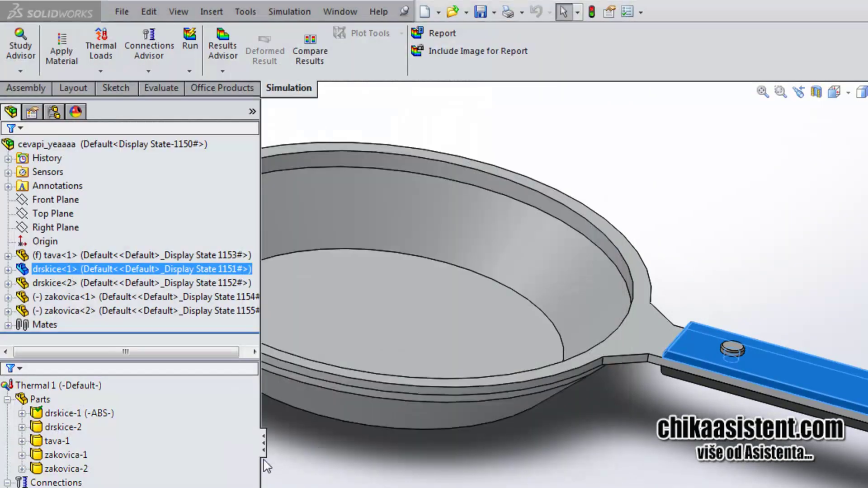
Assign PE High Density plastic to drskice-2.
{"action": "left_click", "coordinate": [64, 428]}
{"action": "right_click", "coordinate": [65, 432]}
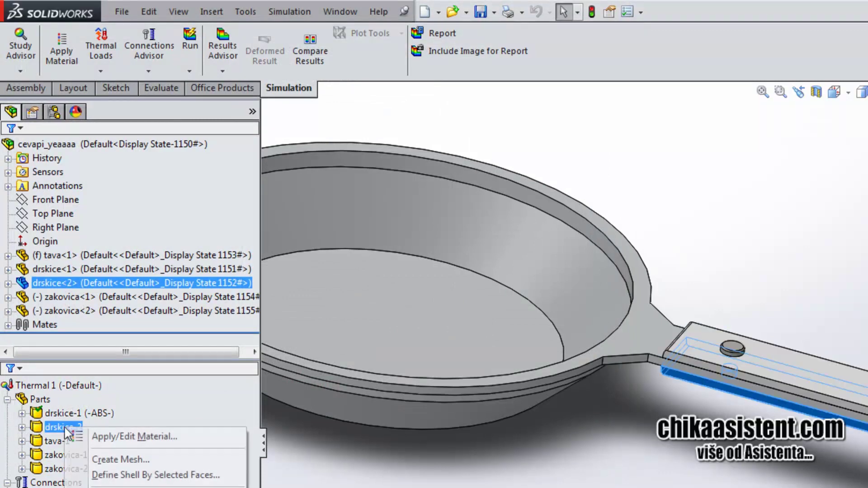
{"action": "left_click", "coordinate": [97, 438]}
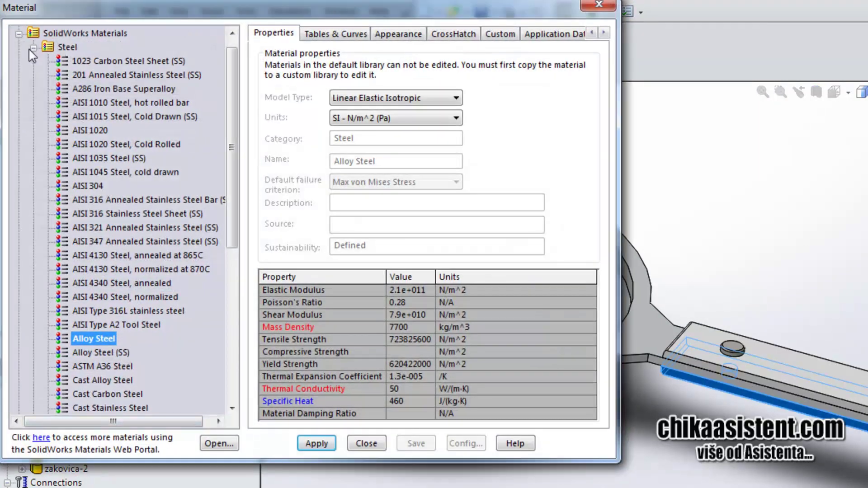
{"action": "left_click", "coordinate": [33, 47]}
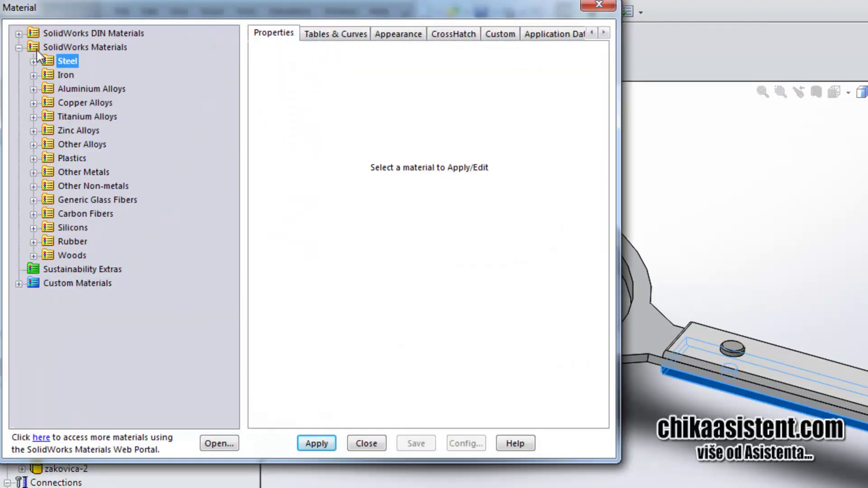
{"action": "left_click", "coordinate": [34, 159]}
{"action": "left_click", "coordinate": [76, 270]}
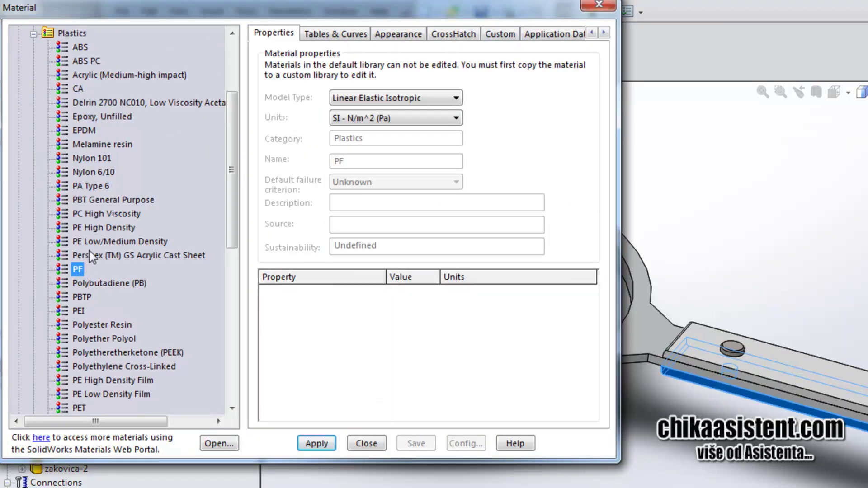
{"action": "left_click", "coordinate": [91, 227]}
{"action": "left_click", "coordinate": [317, 444]}
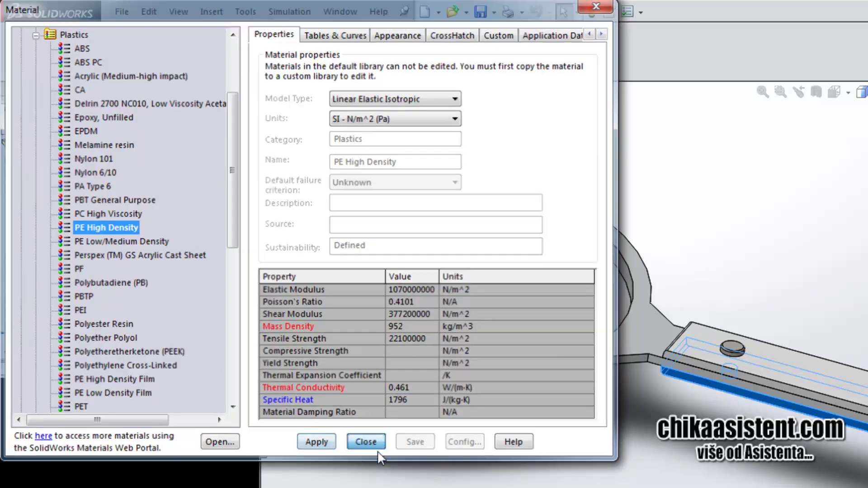
{"action": "left_click", "coordinate": [378, 449]}
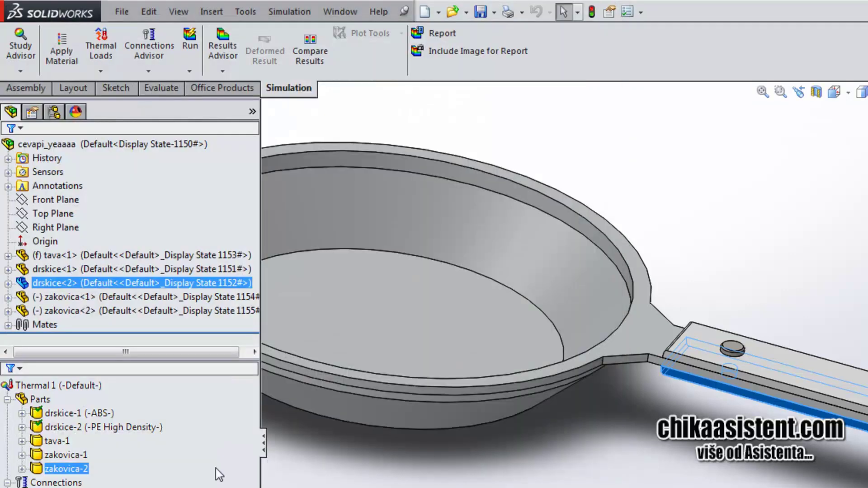
Assign 2018 Alloy aluminium to the pan part tava-1.
{"action": "left_click", "coordinate": [56, 441]}
{"action": "right_click", "coordinate": [56, 447]}
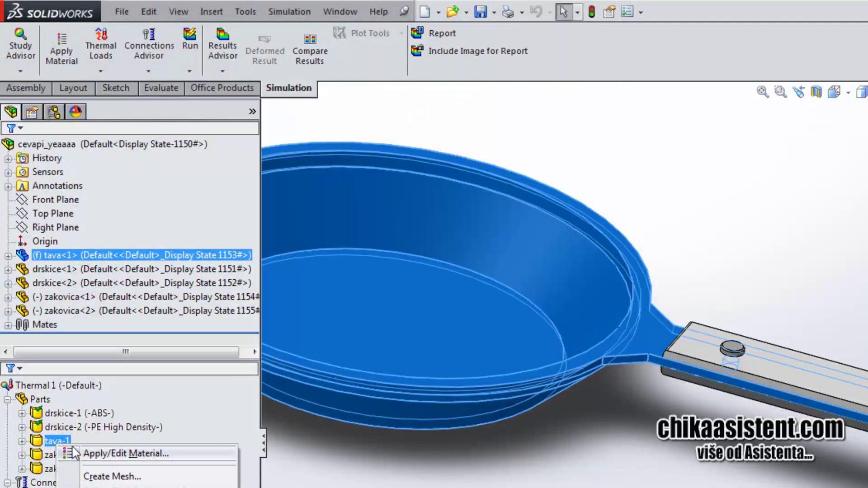
{"action": "left_click", "coordinate": [149, 452]}
{"action": "left_click", "coordinate": [33, 47]}
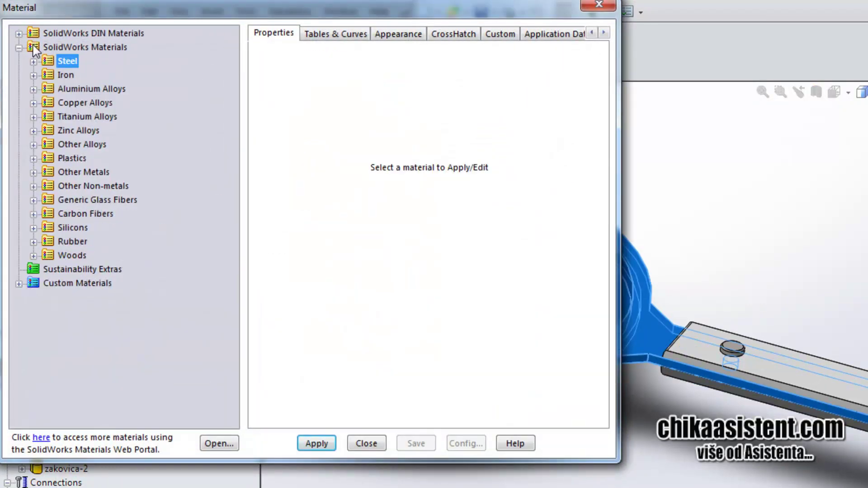
{"action": "left_click", "coordinate": [33, 89]}
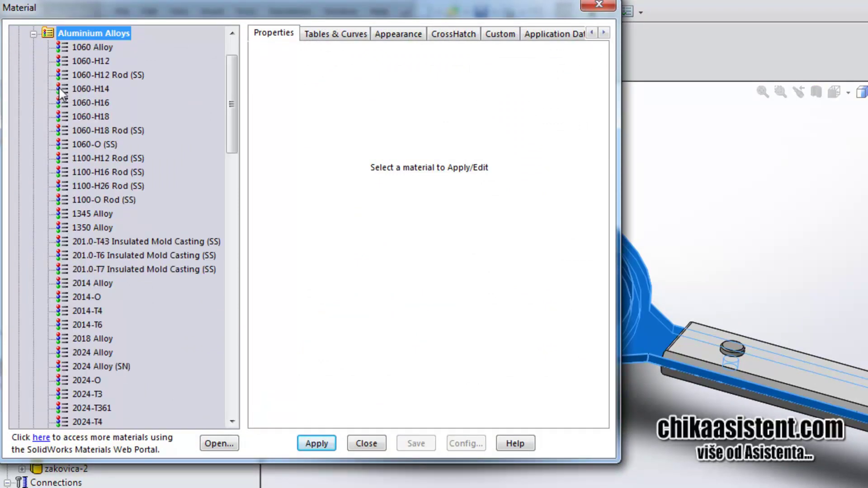
{"action": "left_click", "coordinate": [82, 342]}
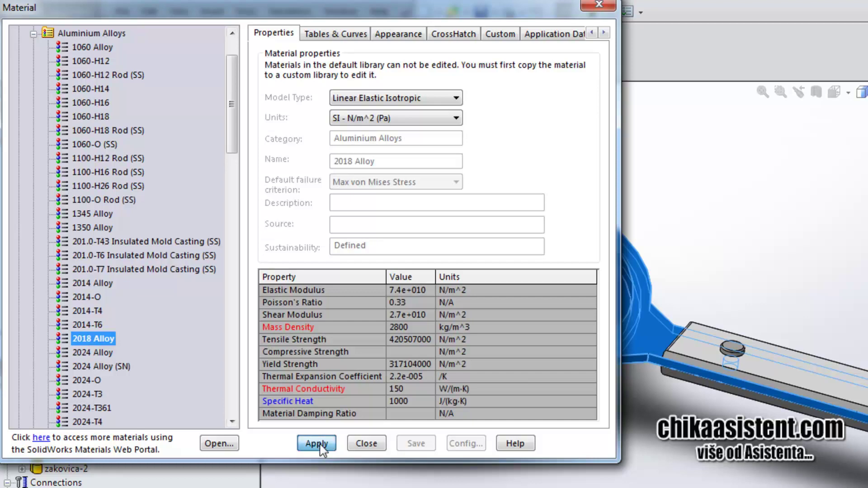
{"action": "left_click", "coordinate": [366, 443]}
{"action": "left_click", "coordinate": [68, 468]}
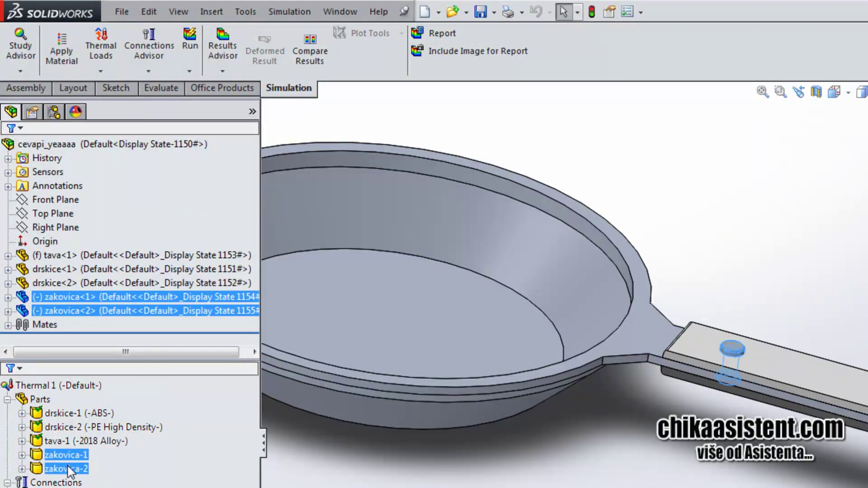
Assign 1023 Carbon Steel Sheet (SS) to both zakovica rivets.
{"action": "right_click", "coordinate": [70, 471]}
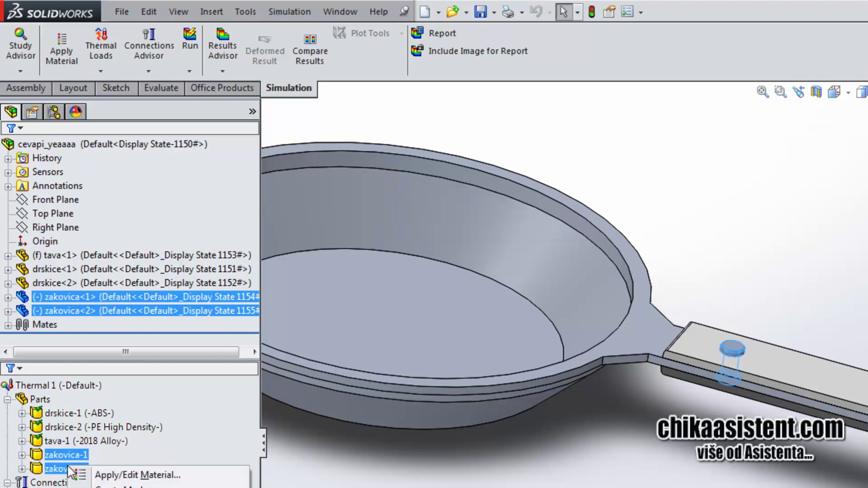
{"action": "left_click", "coordinate": [104, 476]}
{"action": "left_click", "coordinate": [34, 47]}
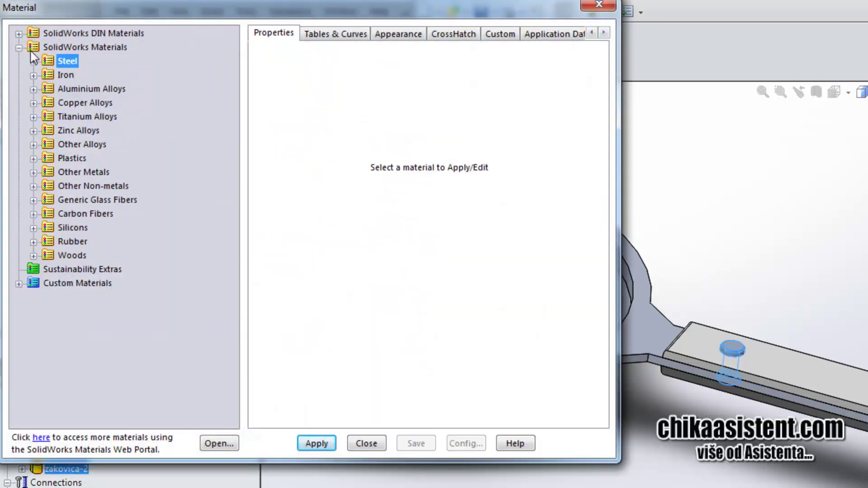
{"action": "left_click", "coordinate": [34, 62]}
{"action": "left_click", "coordinate": [90, 48]}
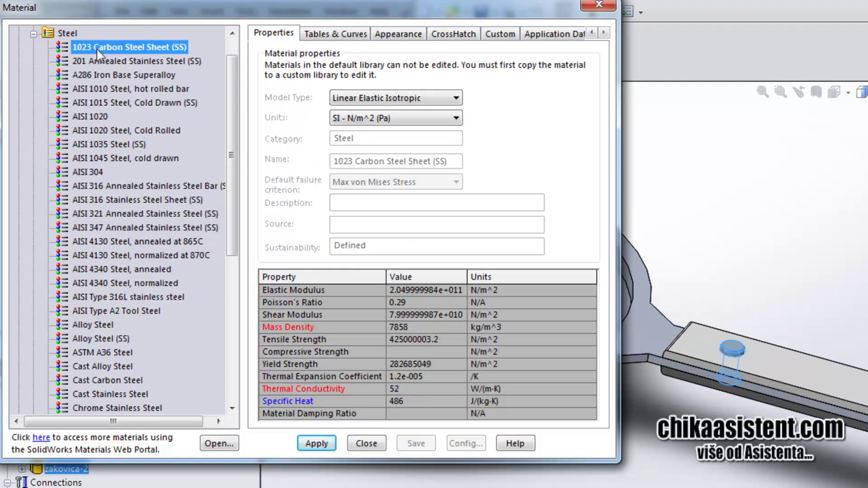
{"action": "left_click", "coordinate": [317, 445]}
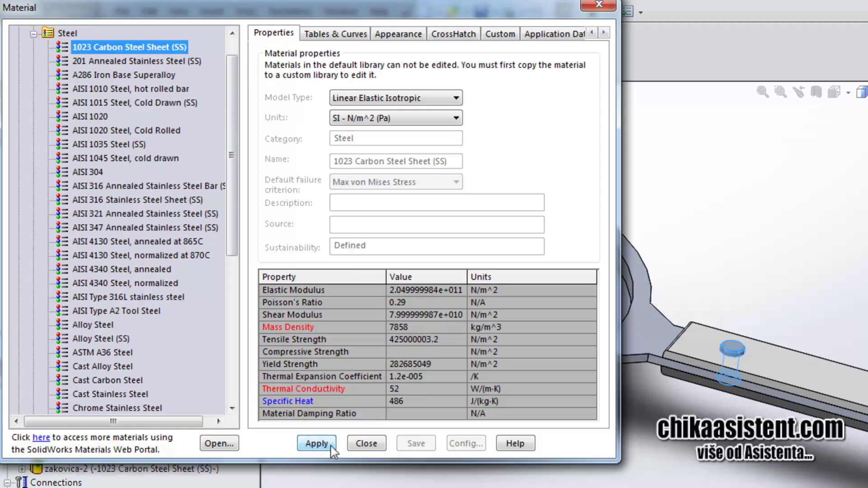
{"action": "left_click", "coordinate": [361, 447]}
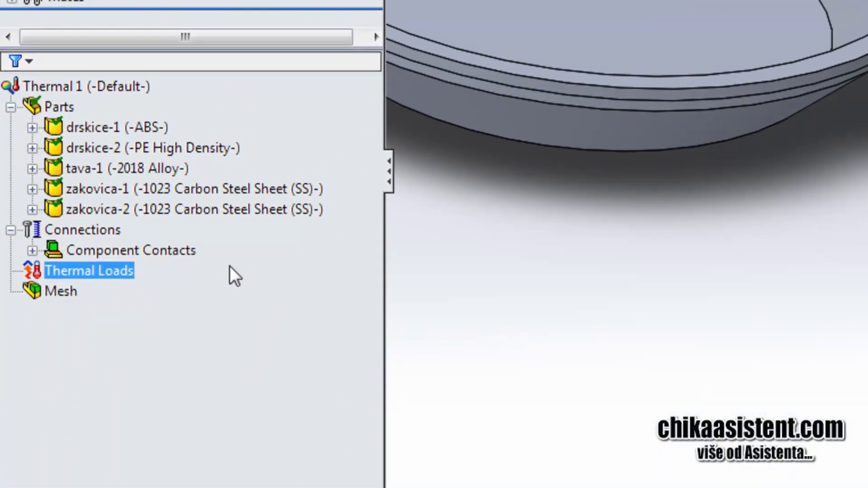
Add Heat Power-1 of 215 W on tava-1's bottom face, replacing the preselected rivets.
{"action": "right_click", "coordinate": [88, 275]}
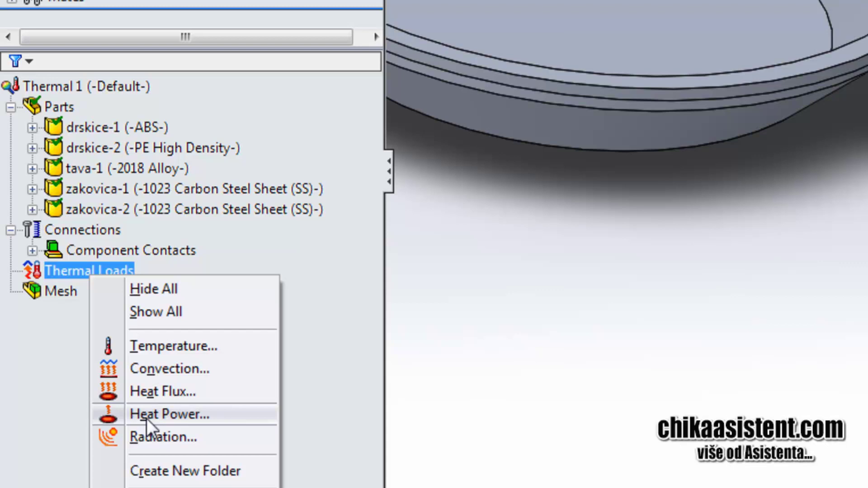
{"action": "left_click", "coordinate": [146, 419]}
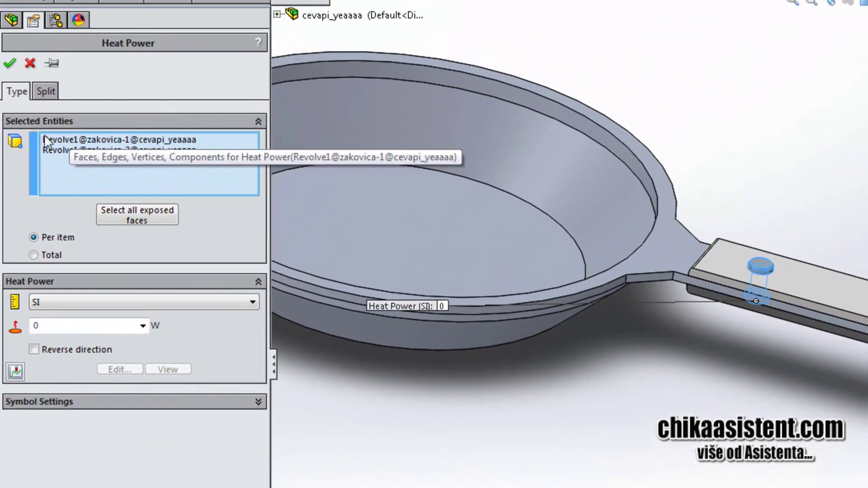
{"action": "left_click", "coordinate": [84, 152]}
{"action": "right_click", "coordinate": [83, 153]}
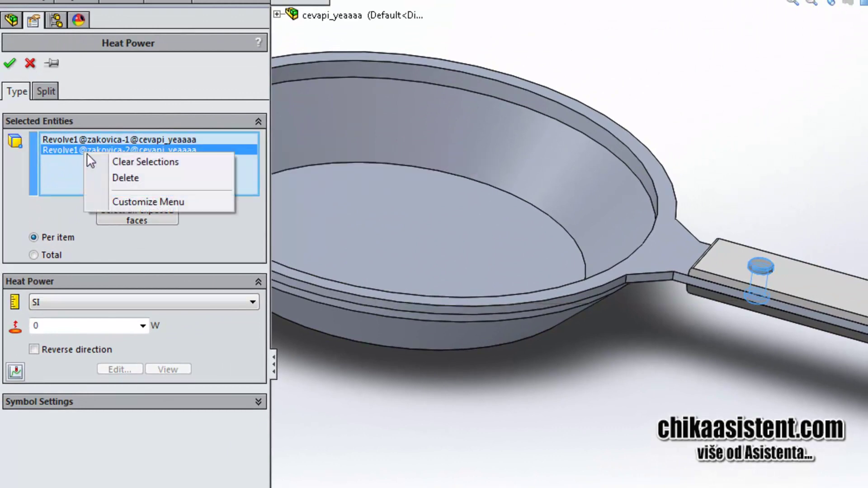
{"action": "left_click", "coordinate": [106, 161]}
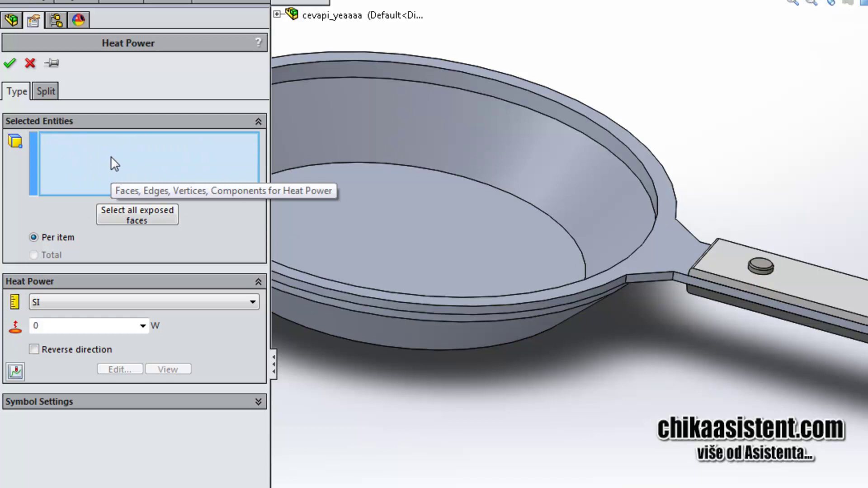
{"action": "left_click", "coordinate": [48, 329]}
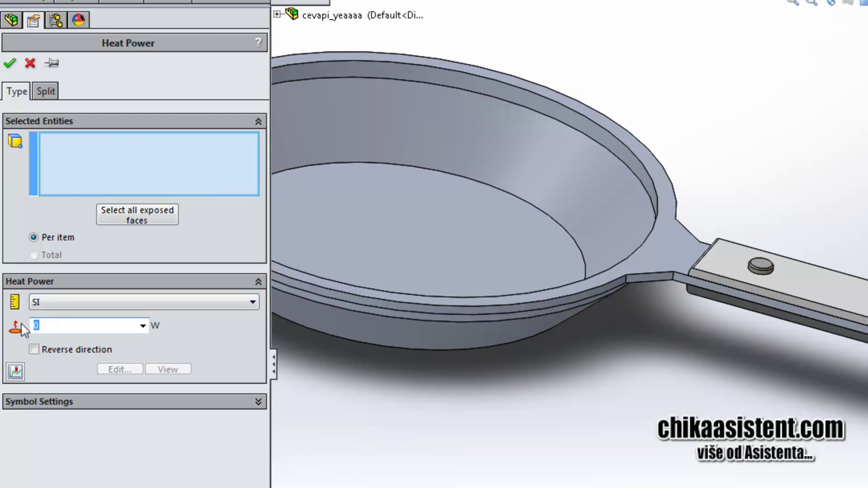
{"action": "type", "text": "2"}
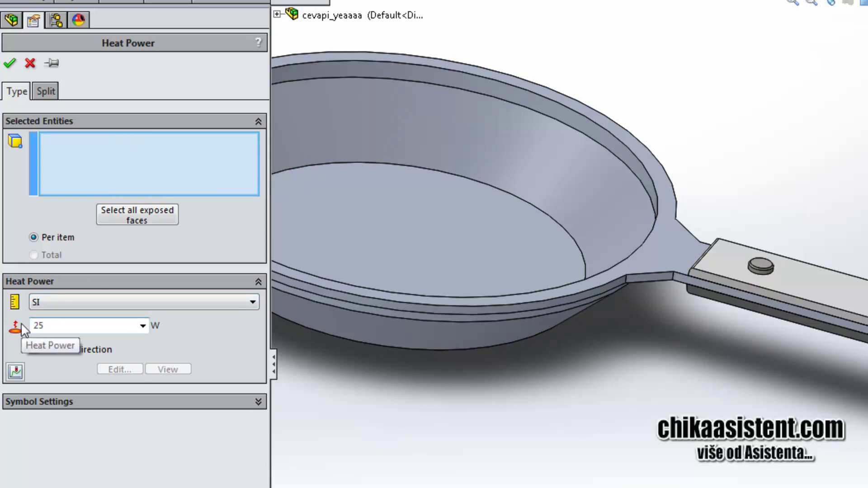
{"action": "type", "text": "15"}
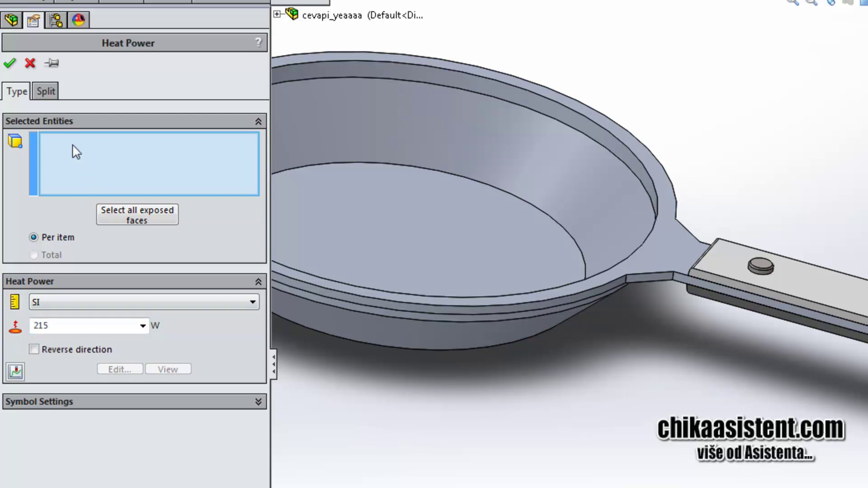
{"action": "middle_click_drag", "start_coordinate": [490, 202], "coordinate": [542, 136]}
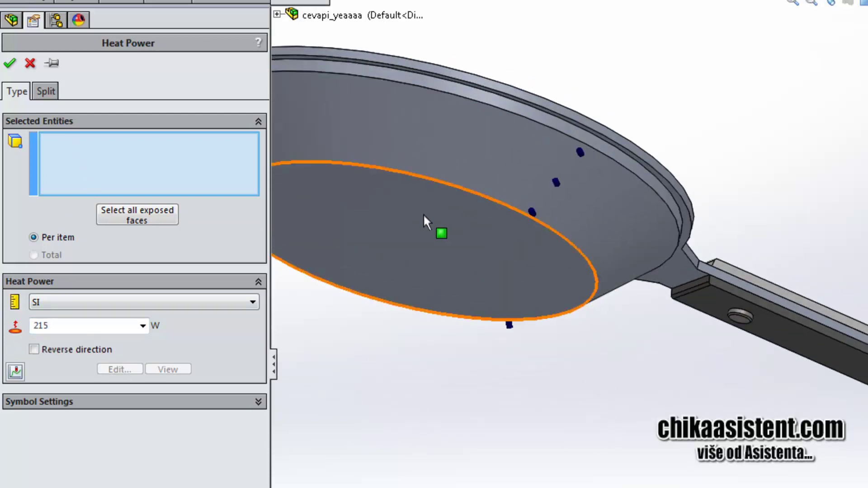
{"action": "middle_click_drag", "start_coordinate": [495, 251], "coordinate": [538, 255]}
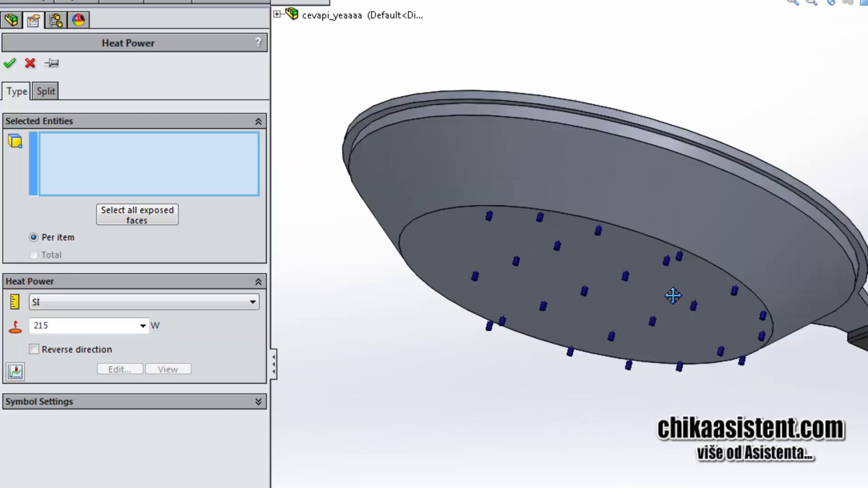
{"action": "left_click", "coordinate": [552, 260]}
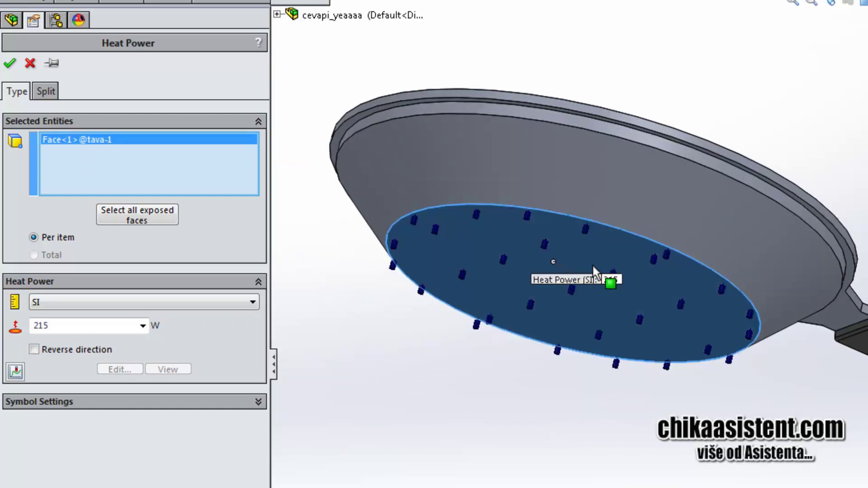
{"action": "left_click", "coordinate": [10, 63]}
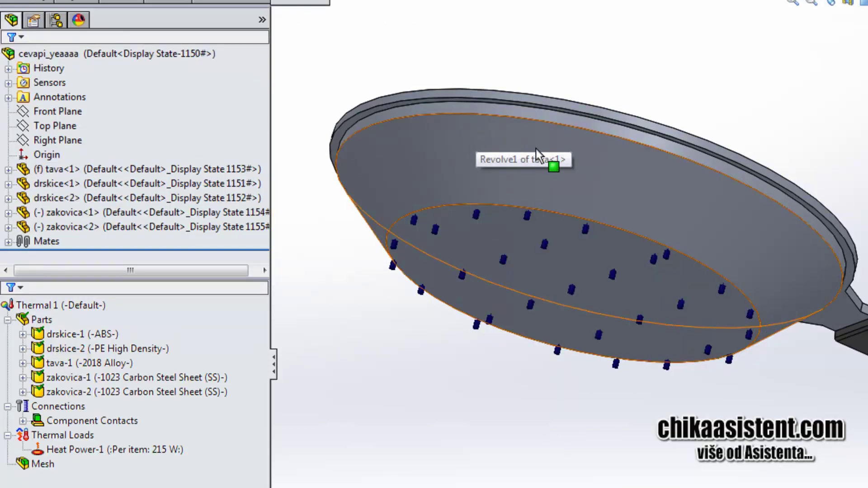
Orbit and zoom in on the pan handle to inspect how the plates attach.
{"action": "mouse_move", "coordinate": [577, 180]}
{"action": "middle_mouse_down"}
{"action": "mouse_move", "coordinate": [490, 246]}
{"action": "mouse_move", "coordinate": [380, 286]}
{"action": "middle_mouse_up"}
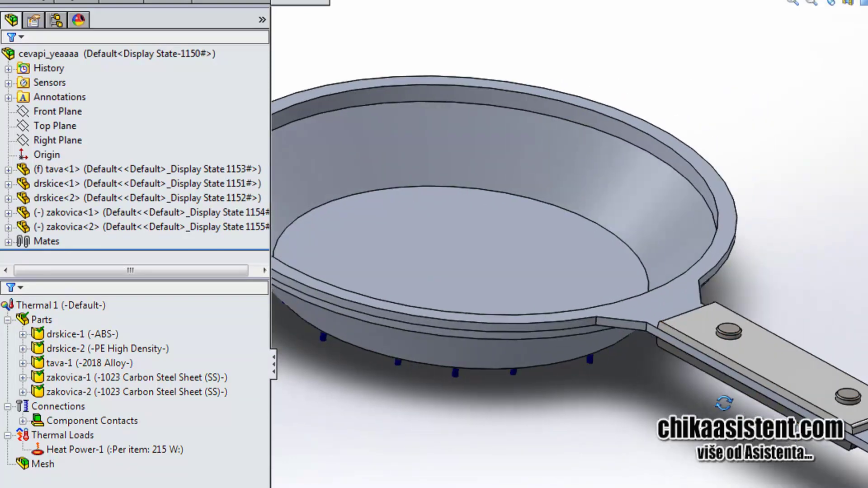
{"action": "middle_click_drag", "start_coordinate": [676, 334], "coordinate": [552, 304]}
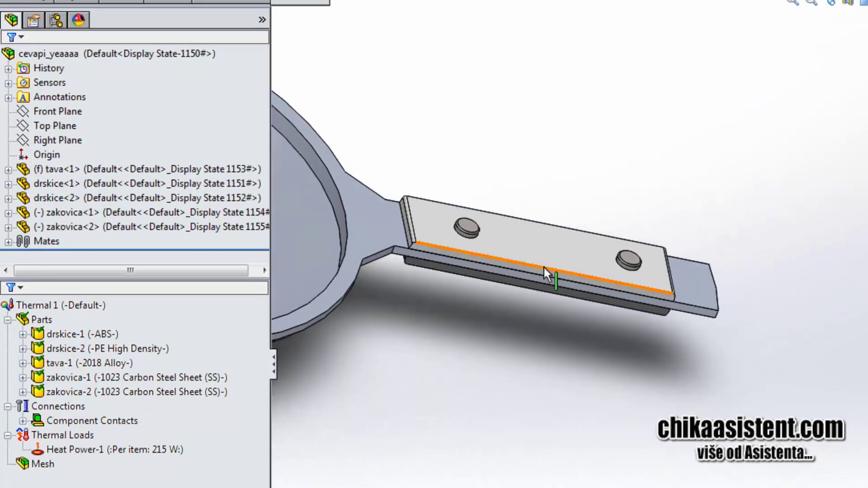
{"action": "left_click", "coordinate": [548, 270]}
{"action": "mouse_move", "coordinate": [548, 271]}
{"action": "middle_mouse_down"}
{"action": "mouse_move", "coordinate": [632, 277]}
{"action": "mouse_move", "coordinate": [527, 207]}
{"action": "middle_mouse_up"}
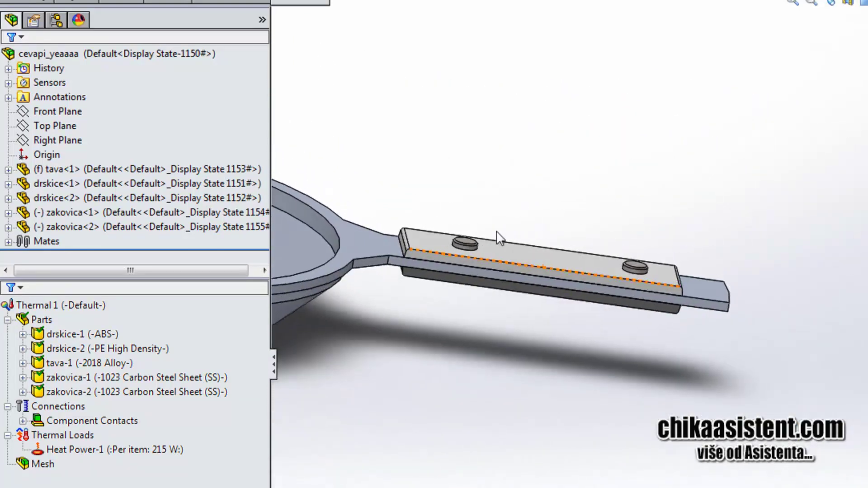
{"action": "scroll", "coordinate": [493, 267], "scroll_direction": "down", "scroll_amount": 2}
{"action": "scroll", "coordinate": [508, 289], "scroll_direction": "down", "scroll_amount": 2}
{"action": "scroll", "coordinate": [583, 218], "scroll_direction": "up", "scroll_amount": 2}
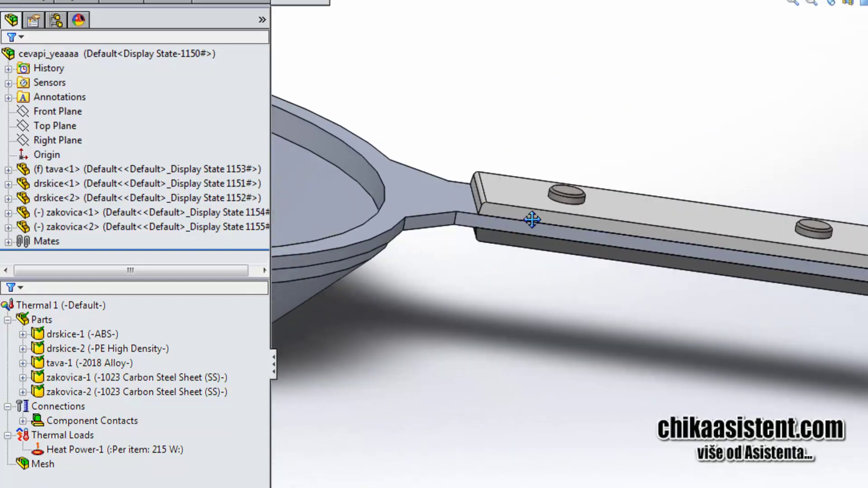
{"action": "scroll", "coordinate": [515, 210], "scroll_direction": "down", "scroll_amount": 2}
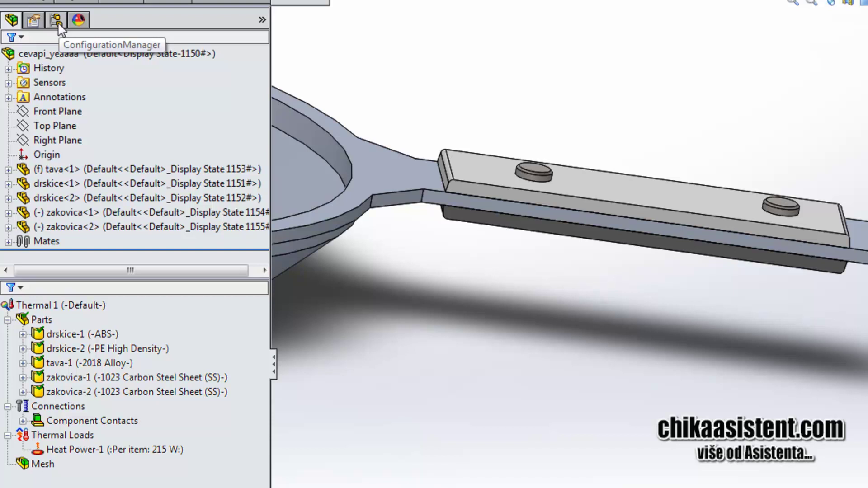
Explode the assembly using ExplView1 under the Default configuration.
{"action": "left_click", "coordinate": [54, 22]}
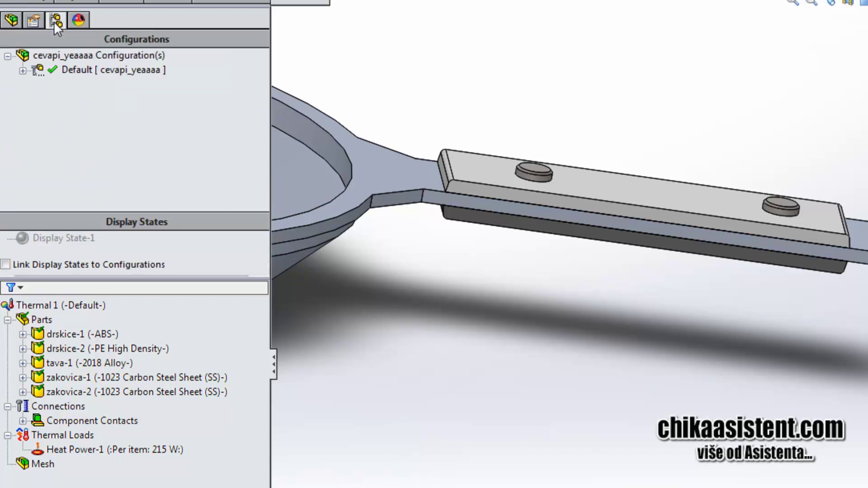
{"action": "left_click", "coordinate": [23, 71]}
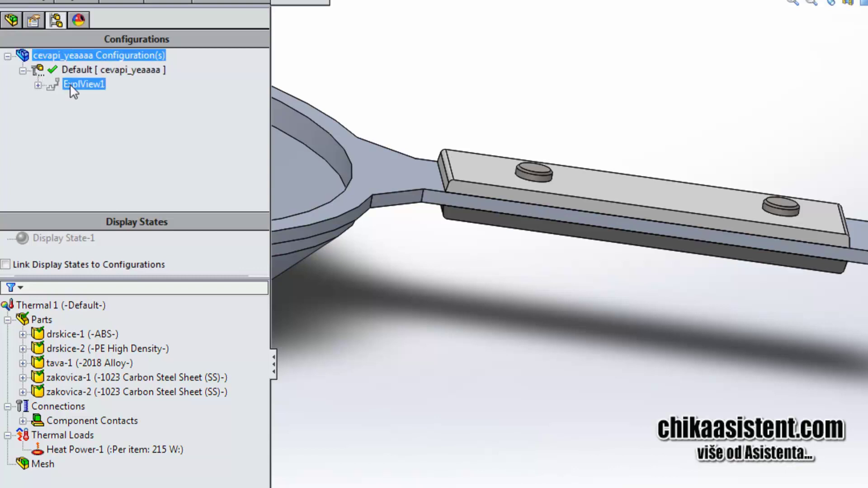
{"action": "right_click", "coordinate": [77, 87]}
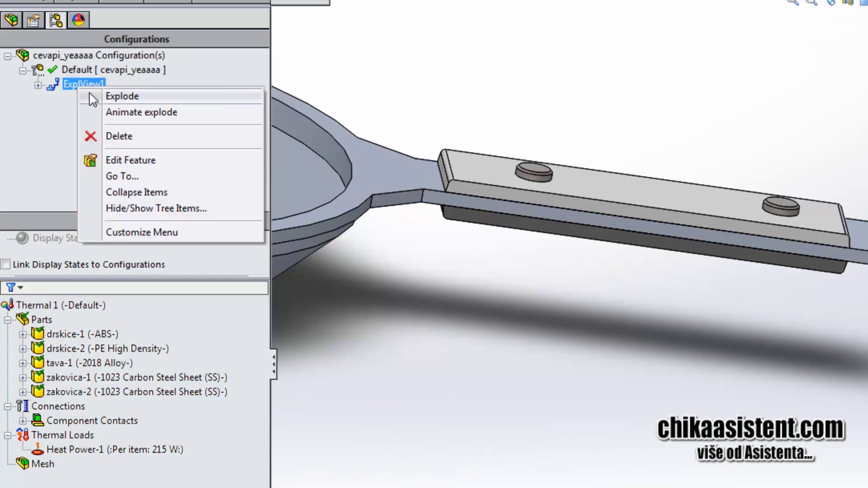
{"action": "left_click", "coordinate": [91, 93]}
{"action": "mouse_move", "coordinate": [653, 260]}
{"action": "middle_mouse_down", "text": "ctrl"}
{"action": "mouse_move", "coordinate": [579, 320]}
{"action": "mouse_move", "coordinate": [498, 308]}
{"action": "middle_mouse_up", "text": "ctrl"}
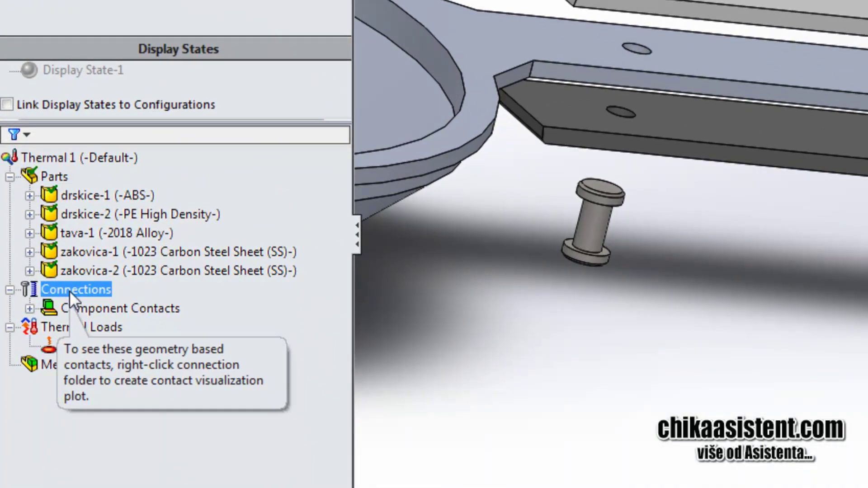
Add a Thermal Resistance contact set of 3500 K/W total between tava-1's handle face and drskice-1.
{"action": "right_click", "coordinate": [70, 292]}
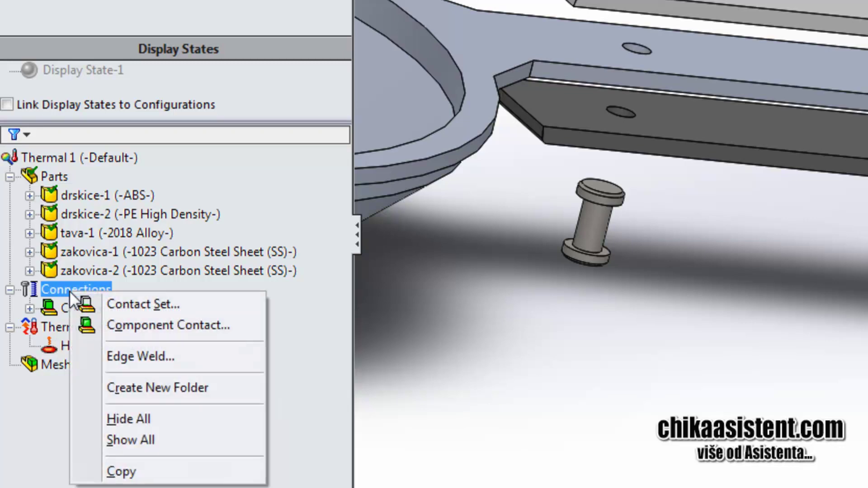
{"action": "left_click", "coordinate": [130, 301]}
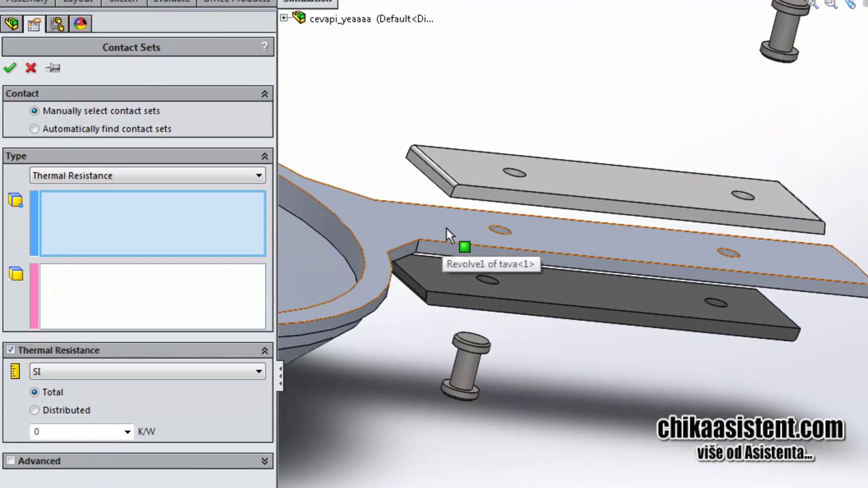
{"action": "left_click", "coordinate": [447, 229]}
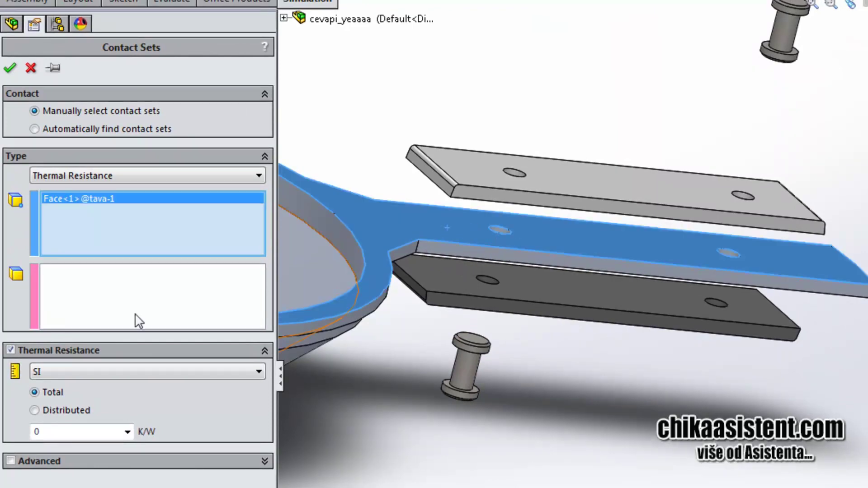
{"action": "left_click", "coordinate": [141, 285]}
{"action": "middle_click_drag", "start_coordinate": [479, 233], "coordinate": [426, 100]}
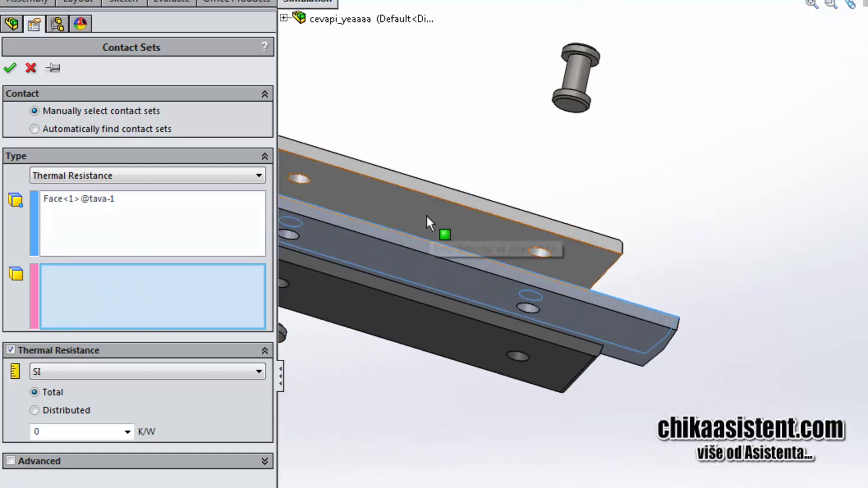
{"action": "left_click", "coordinate": [418, 216]}
{"action": "middle_click_drag", "start_coordinate": [347, 217], "coordinate": [339, 328]}
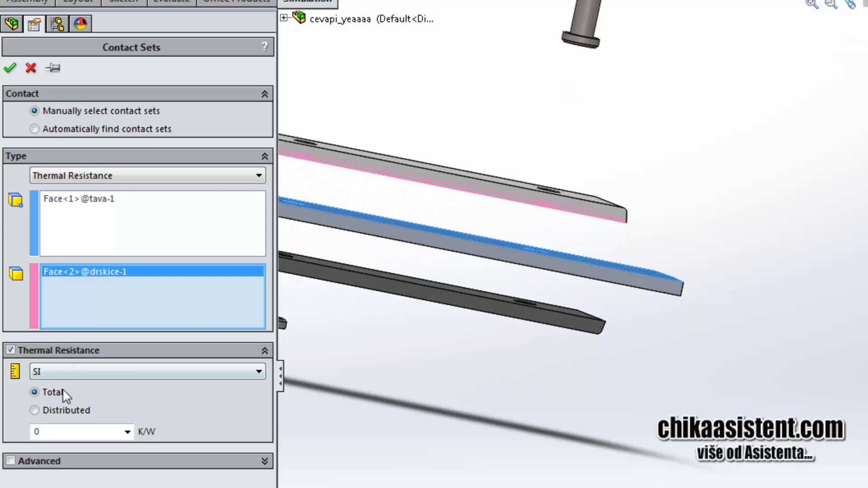
{"action": "left_click", "coordinate": [35, 437]}
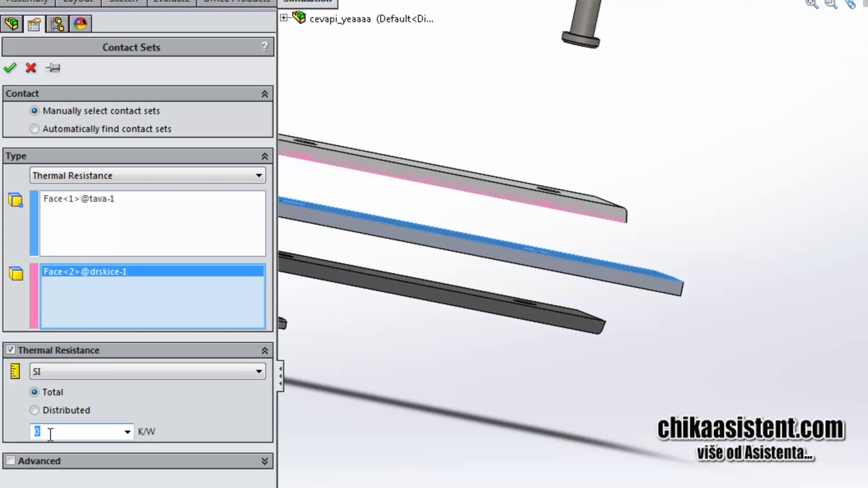
{"action": "type", "text": "3500"}
{"action": "mouse_move", "coordinate": [394, 300]}
{"action": "middle_mouse_down"}
{"action": "mouse_move", "coordinate": [484, 294]}
{"action": "mouse_move", "coordinate": [354, 244]}
{"action": "middle_mouse_up"}
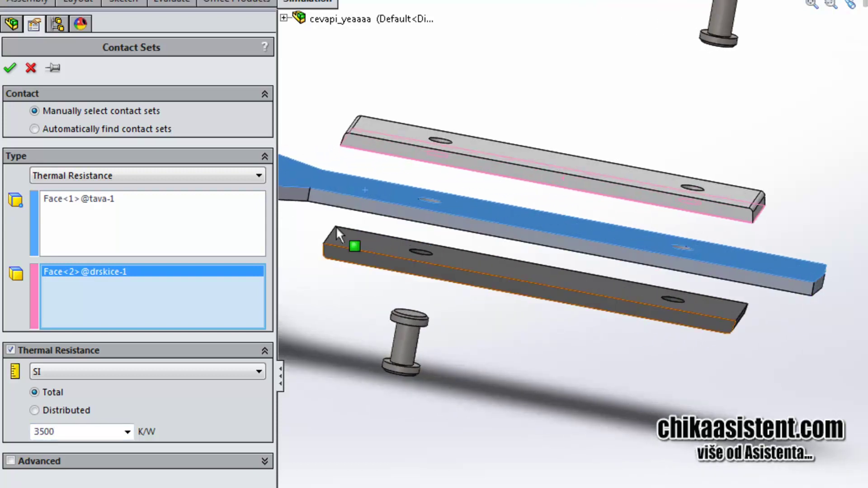
{"action": "left_click", "coordinate": [9, 69]}
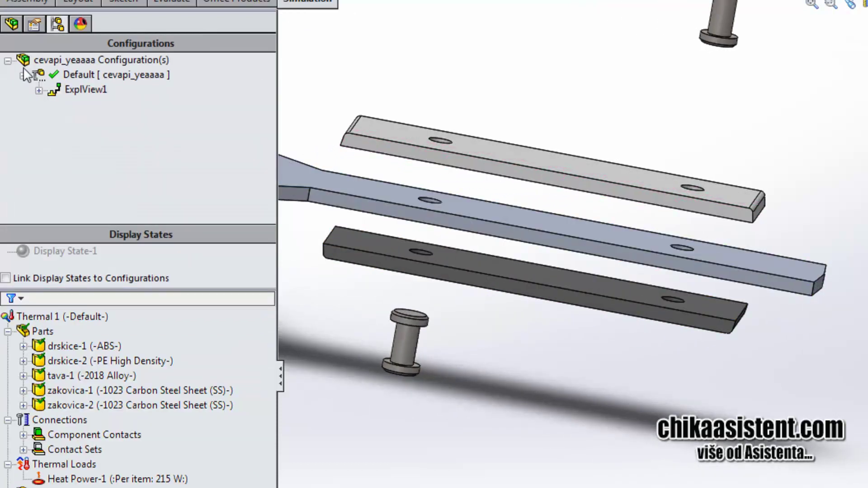
Add a Thermal Resistance contact set of 2710 K/W between tava-1's handle face and the lower drskice-2 plate.
{"action": "left_click", "coordinate": [94, 346]}
{"action": "left_click", "coordinate": [68, 421]}
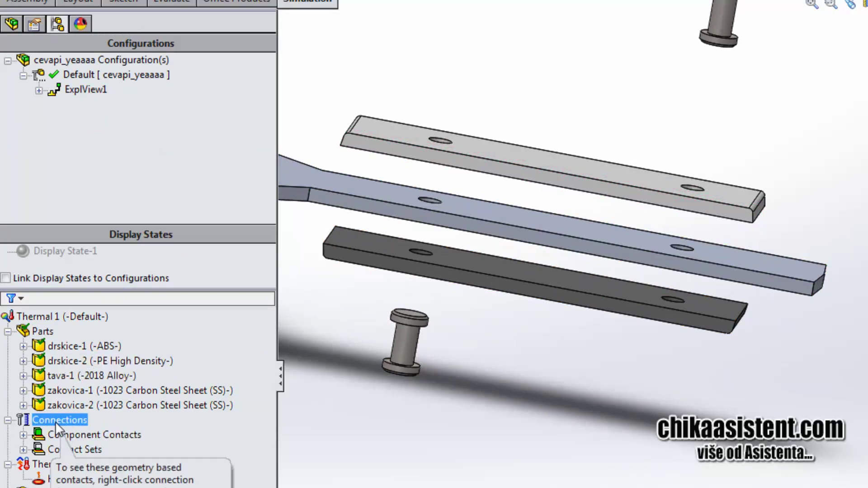
{"action": "right_click", "coordinate": [55, 422]}
{"action": "left_click", "coordinate": [96, 434]}
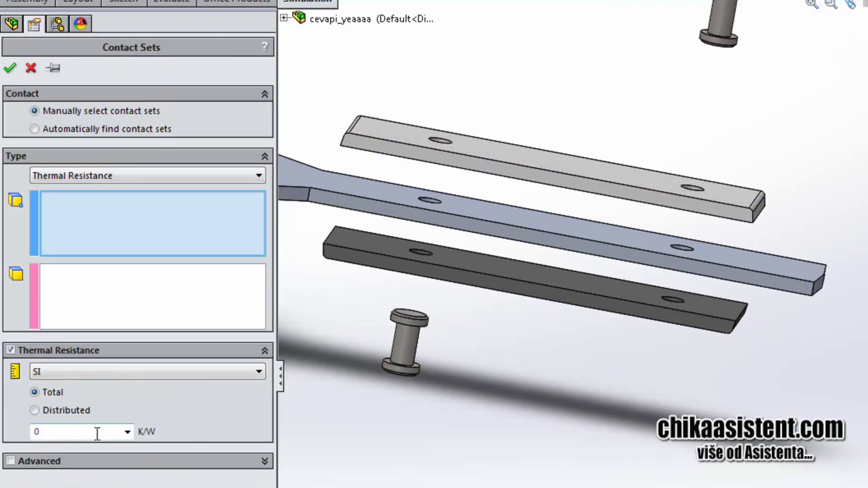
{"action": "middle_click_drag", "start_coordinate": [385, 246], "coordinate": [461, 107]}
{"action": "left_click", "coordinate": [371, 216]}
{"action": "middle_click_drag", "start_coordinate": [364, 220], "coordinate": [272, 371]}
{"action": "left_click", "coordinate": [206, 295]}
{"action": "left_click", "coordinate": [382, 229]}
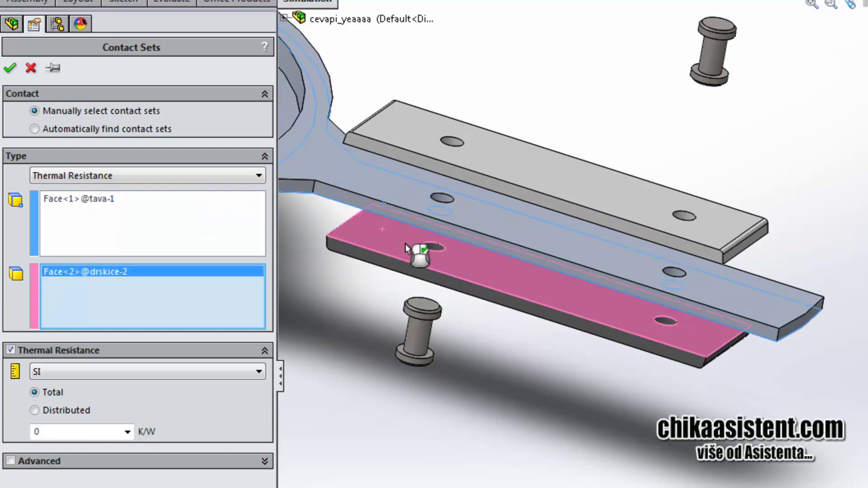
{"action": "double_click", "coordinate": [76, 431]}
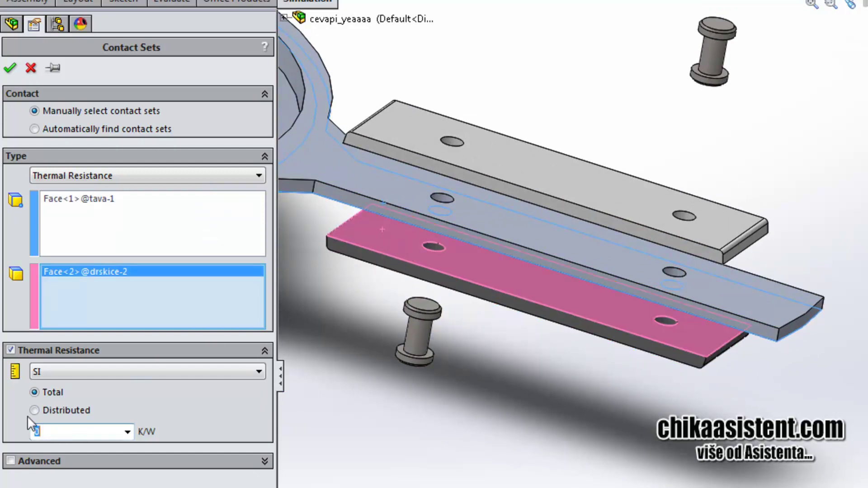
{"action": "type", "text": "2"}
{"action": "type", "text": "710"}
{"action": "left_click", "coordinate": [13, 71]}
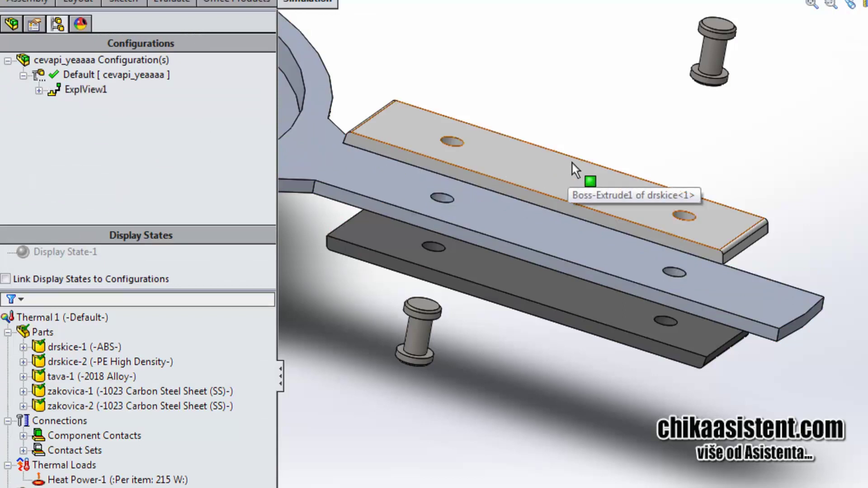
Collapse ExplView1 and reframe the view so the whole assembled pan is visible.
{"action": "left_click", "coordinate": [79, 75]}
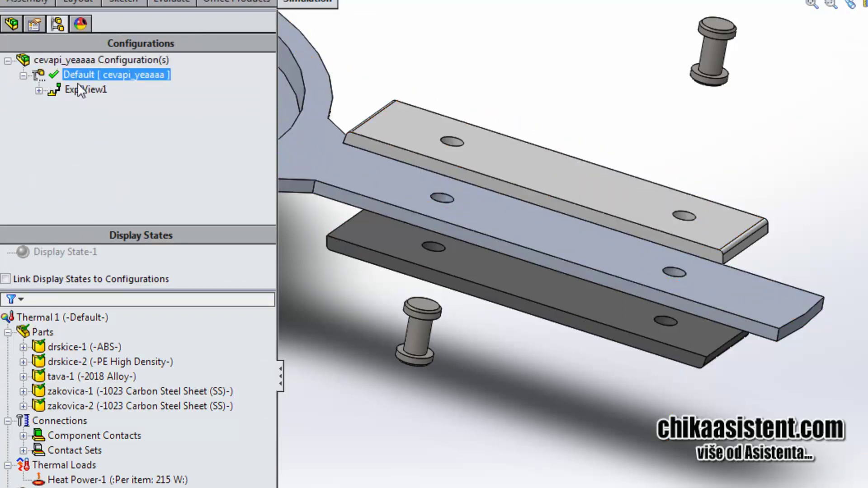
{"action": "right_click", "coordinate": [77, 90]}
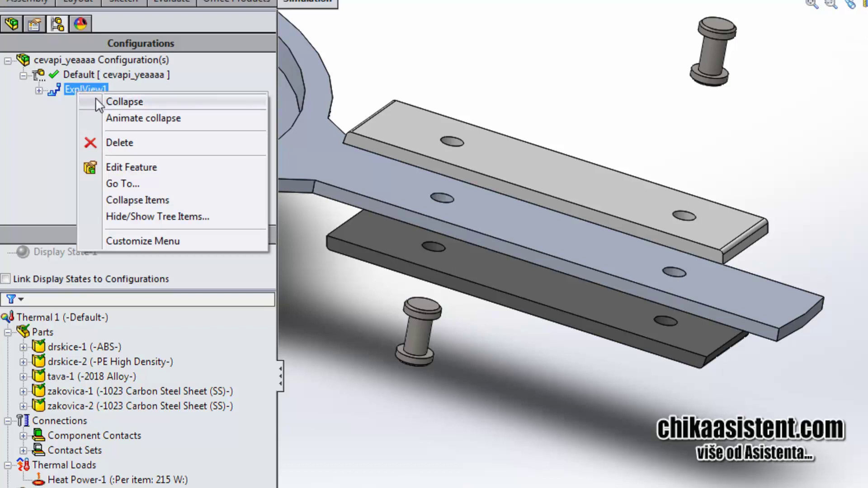
{"action": "left_click", "coordinate": [95, 96]}
{"action": "scroll", "coordinate": [609, 276], "scroll_direction": "up", "scroll_amount": 2}
{"action": "scroll", "coordinate": [634, 283], "scroll_direction": "up", "scroll_amount": 4}
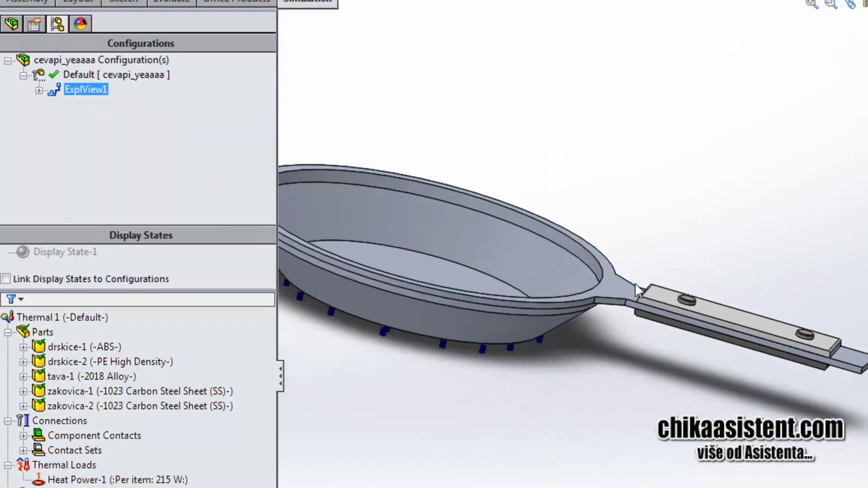
{"action": "scroll", "coordinate": [693, 284], "scroll_direction": "down", "scroll_amount": 2}
{"action": "middle_click_drag", "start_coordinate": [692, 283], "coordinate": [741, 265], "text": "ctrl"}
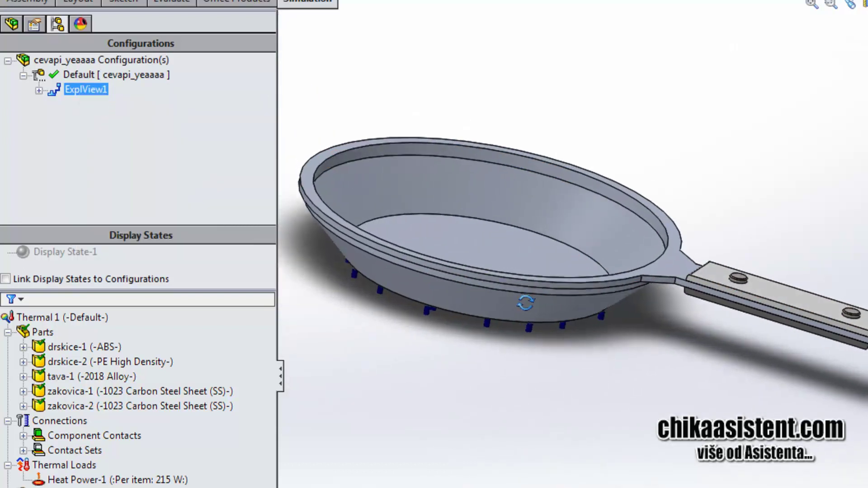
{"action": "middle_click_drag", "start_coordinate": [519, 314], "coordinate": [491, 334], "text": "ctrl"}
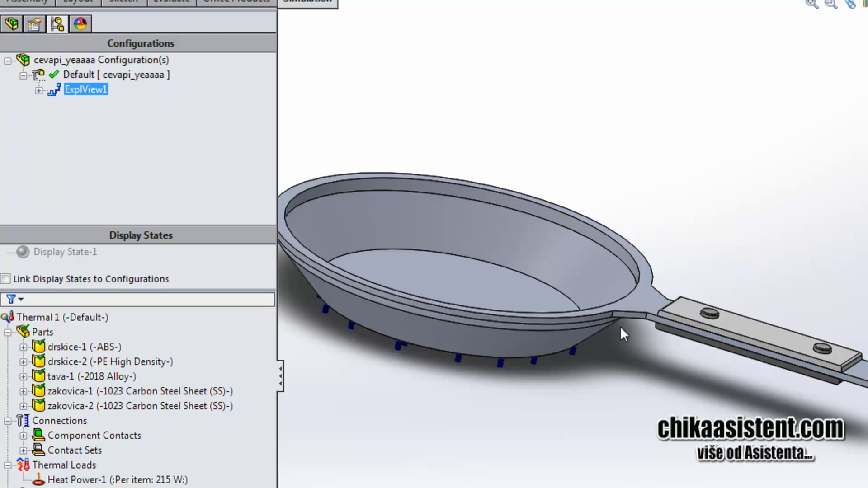
{"action": "left_click", "coordinate": [68, 436]}
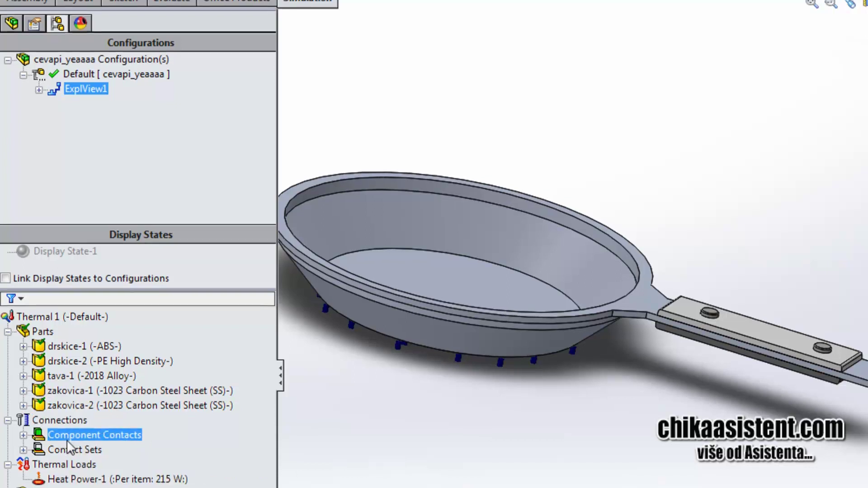
{"action": "left_click", "coordinate": [62, 463]}
Start a convection load and select the pan's outer face and rim faces.
{"action": "right_click", "coordinate": [62, 463]}
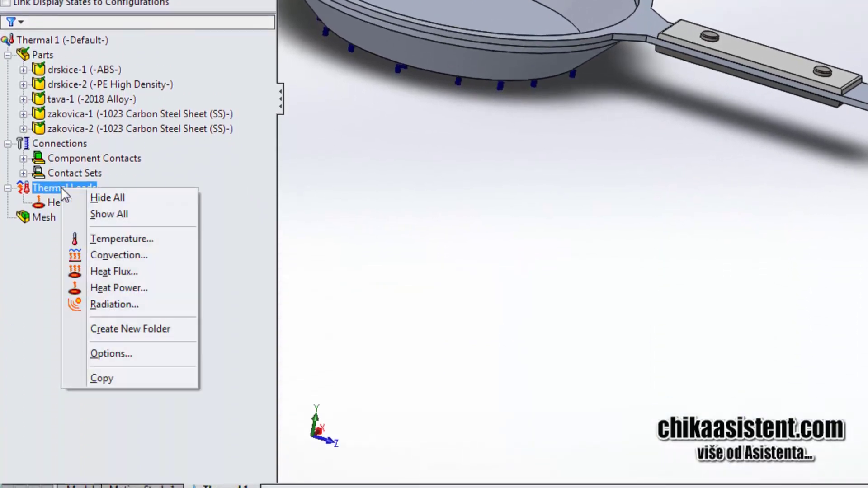
{"action": "left_click", "coordinate": [94, 255]}
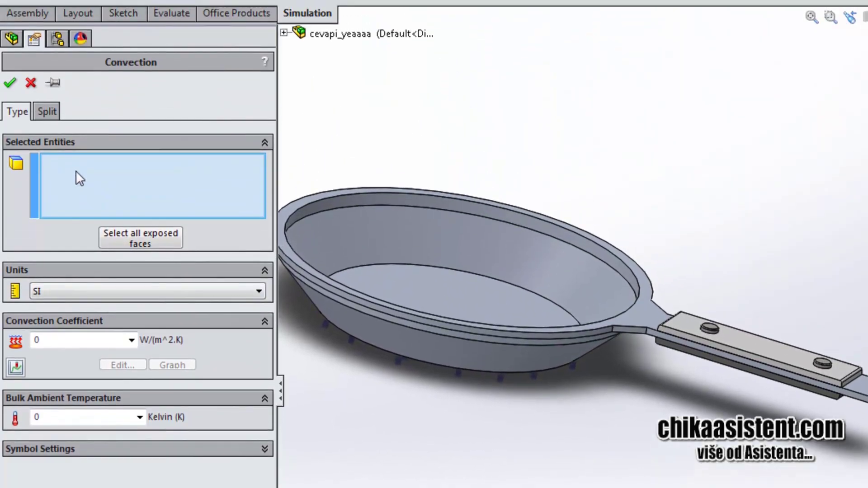
{"action": "middle_click_drag", "start_coordinate": [441, 352], "coordinate": [563, 324]}
{"action": "left_click", "coordinate": [452, 334]}
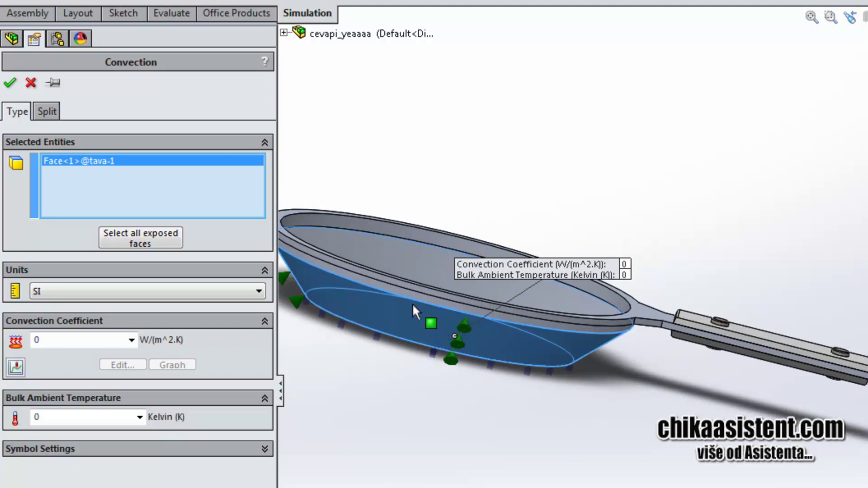
{"action": "scroll", "coordinate": [412, 303], "scroll_direction": "down", "scroll_amount": 2}
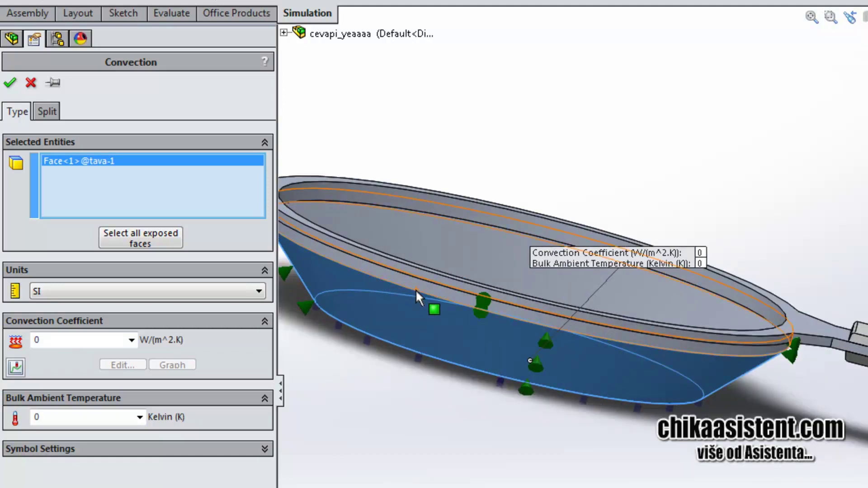
{"action": "left_click", "coordinate": [408, 285]}
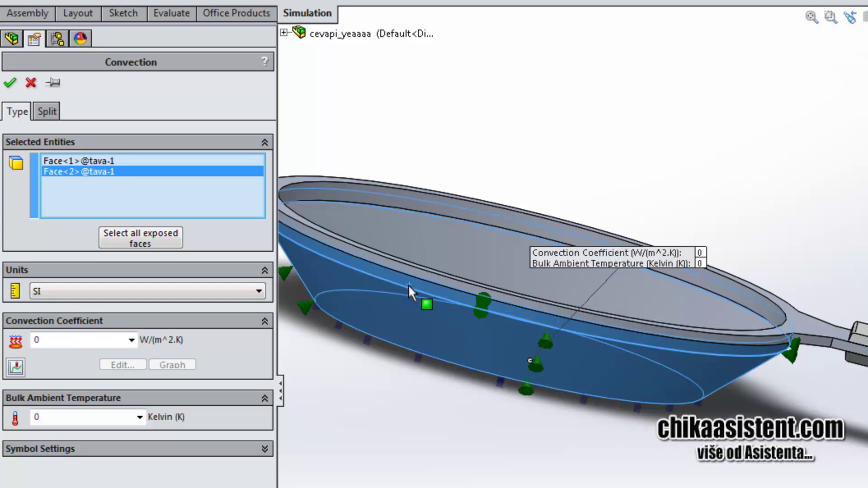
{"action": "left_click", "coordinate": [400, 268]}
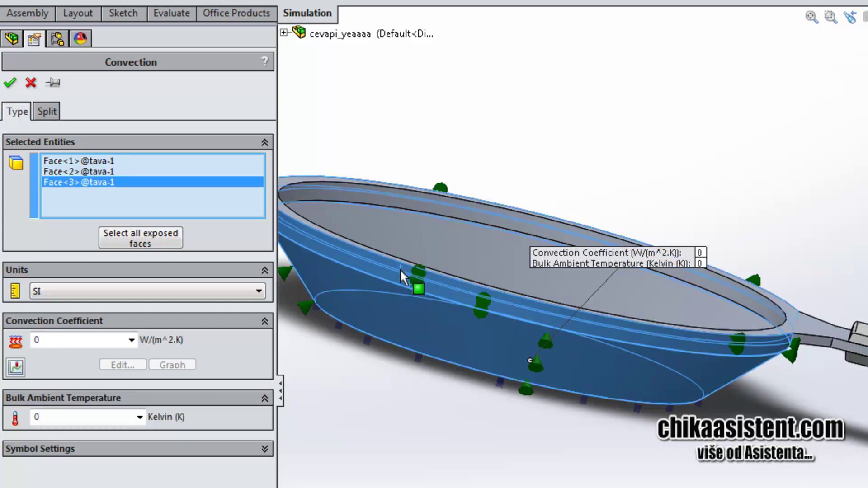
{"action": "middle_click_drag", "start_coordinate": [399, 268], "coordinate": [296, 257]}
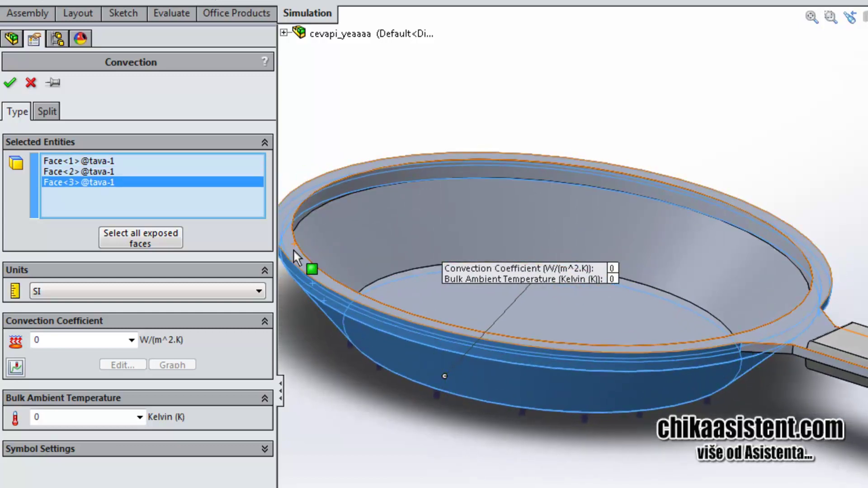
{"action": "left_click", "coordinate": [296, 258]}
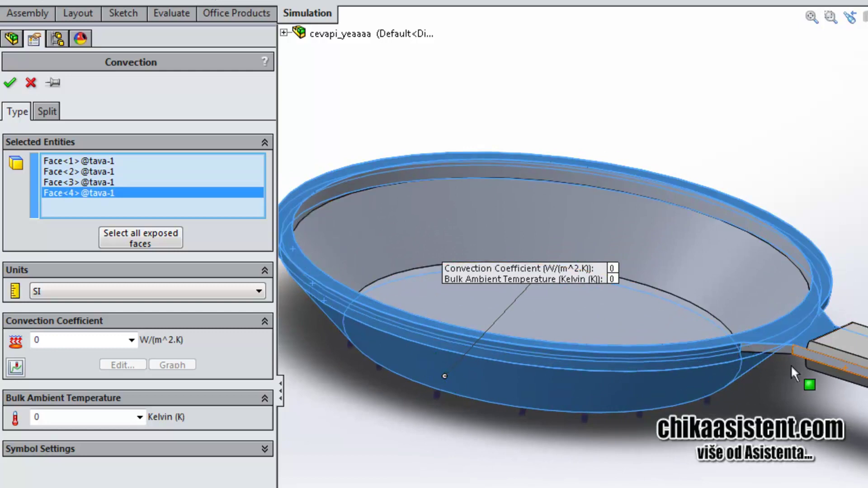
Add the handle junction, top strip, side, chamfer and lower edge faces to the convection selection.
{"action": "scroll", "coordinate": [791, 365], "scroll_direction": "down", "scroll_amount": 3}
{"action": "middle_click_drag", "start_coordinate": [738, 343], "coordinate": [451, 252], "text": "ctrl"}
{"action": "scroll", "coordinate": [451, 253], "scroll_direction": "down", "scroll_amount": 2}
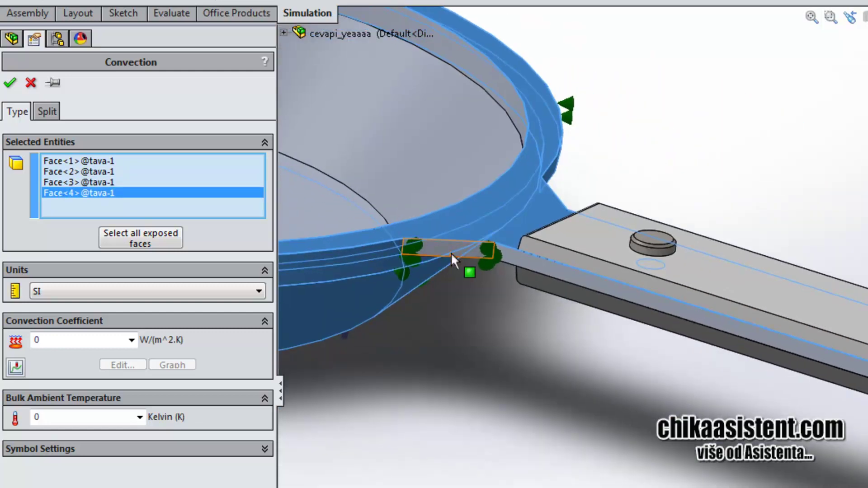
{"action": "left_click", "coordinate": [451, 253]}
{"action": "left_click", "coordinate": [540, 267]}
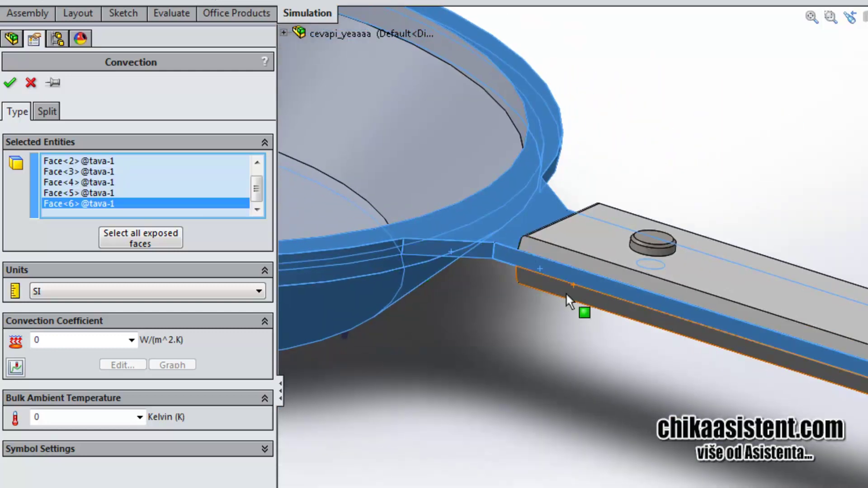
{"action": "middle_click_drag", "start_coordinate": [566, 292], "coordinate": [482, 338]}
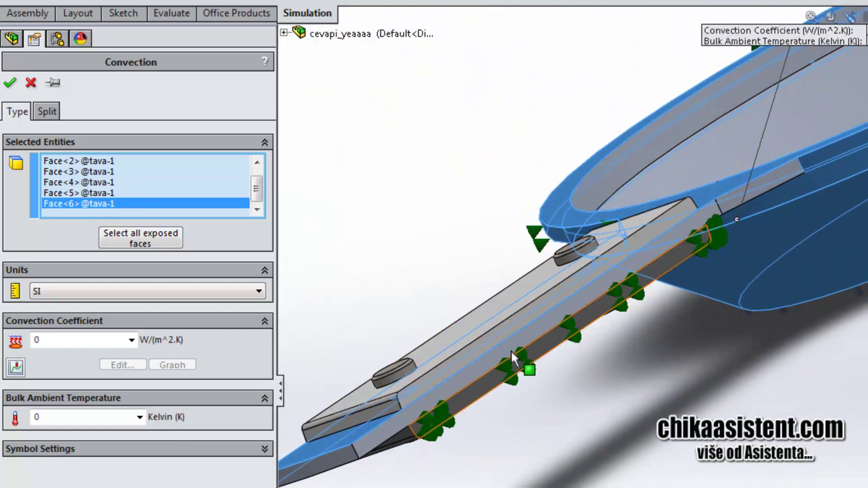
{"action": "left_click", "coordinate": [511, 351]}
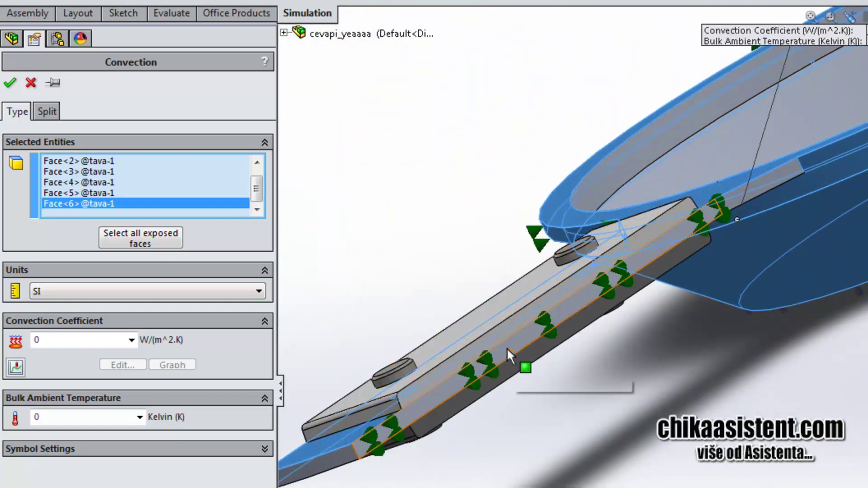
{"action": "left_click", "coordinate": [758, 185]}
{"action": "left_click", "coordinate": [341, 450]}
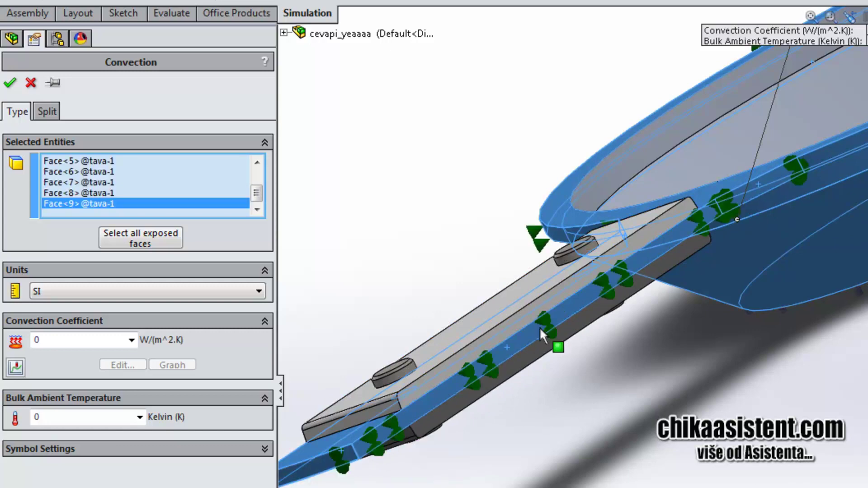
{"action": "mouse_move", "coordinate": [542, 337]}
{"action": "middle_mouse_down"}
{"action": "mouse_move", "coordinate": [541, 316]}
{"action": "mouse_move", "coordinate": [605, 367]}
{"action": "mouse_move", "coordinate": [578, 360]}
{"action": "middle_mouse_up"}
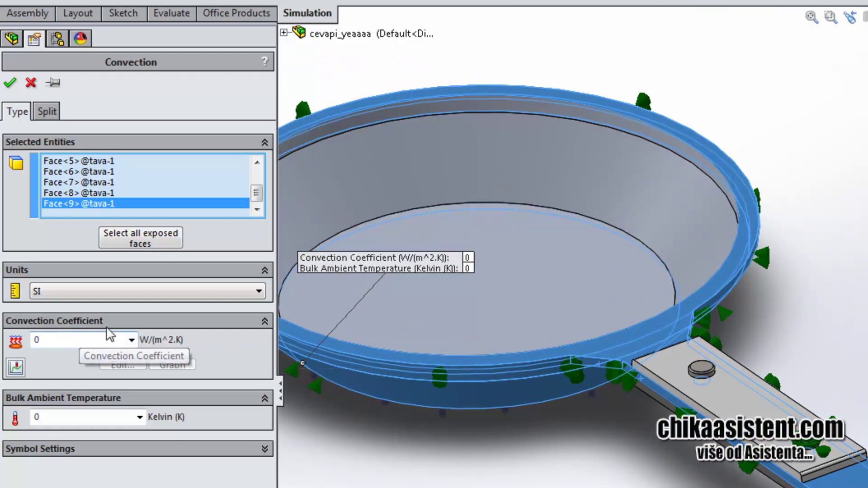
Apply the convection with coefficient 25 W/(m^2.K) and bulk ambient temperature 300 K.
{"action": "double_click", "coordinate": [42, 345]}
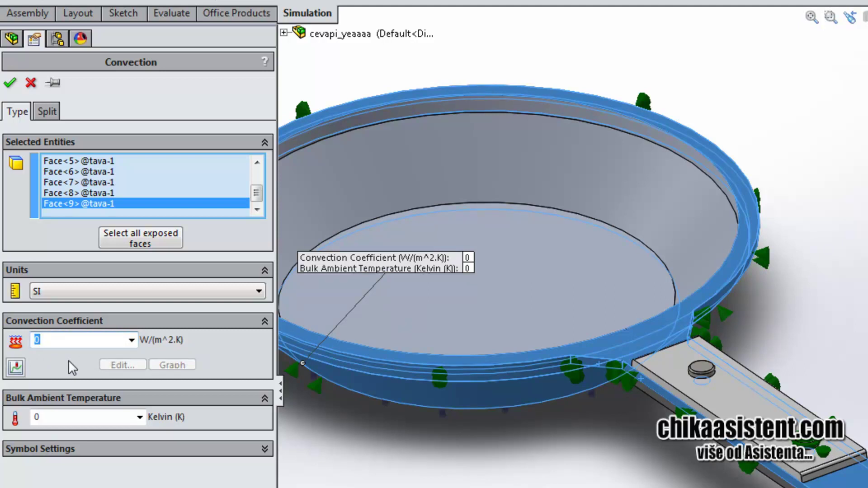
{"action": "type", "text": "2"}
{"action": "type", "text": "5"}
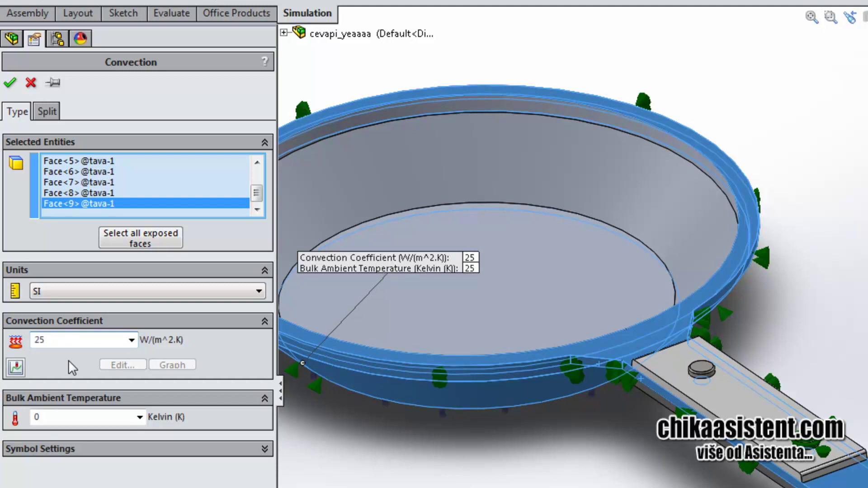
{"action": "left_click", "coordinate": [54, 417]}
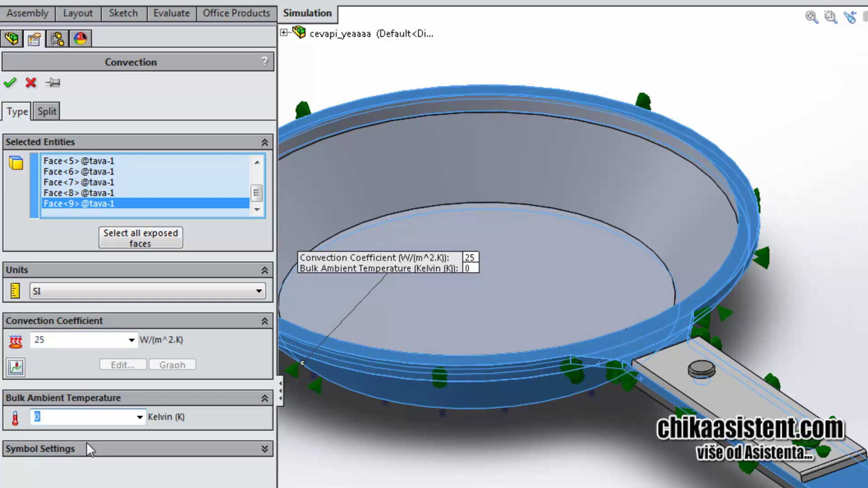
{"action": "type", "text": "300"}
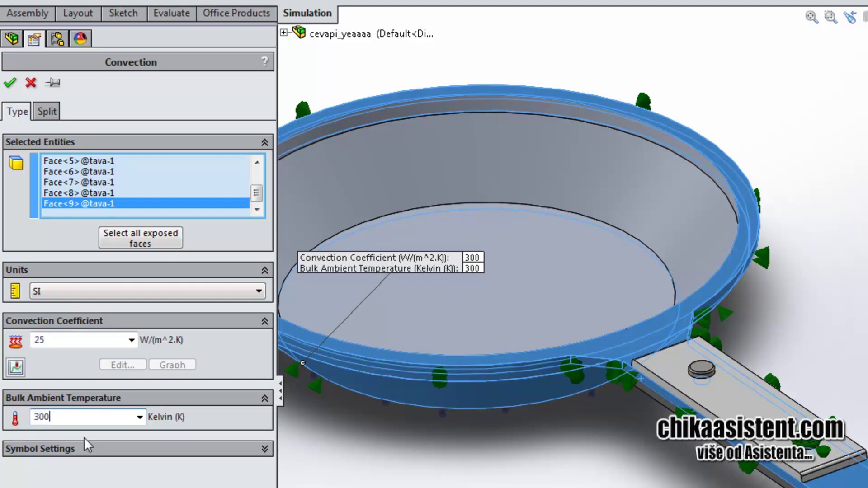
{"action": "left_click", "coordinate": [10, 85]}
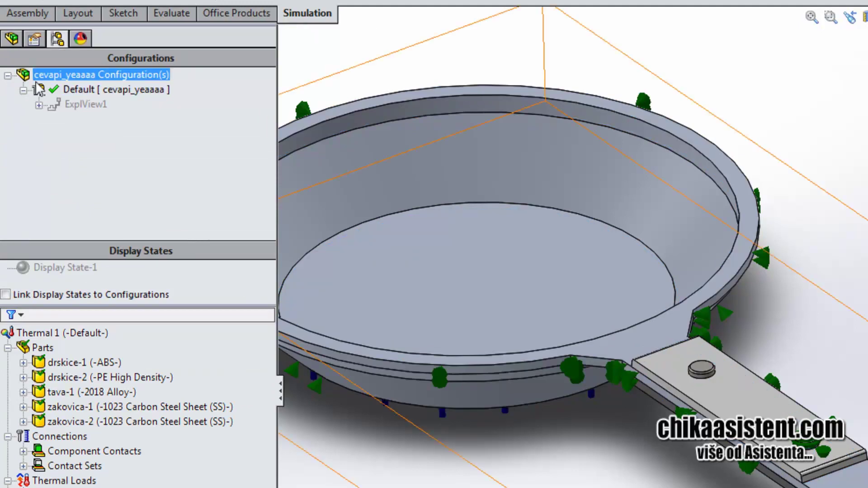
Run the Thermal 1 study so it meshes and solves.
{"action": "left_click", "coordinate": [268, 205]}
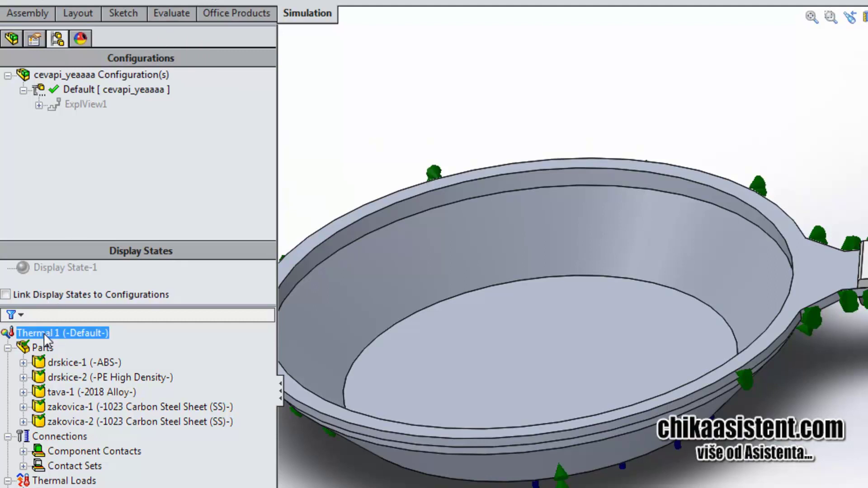
{"action": "right_click", "coordinate": [44, 332]}
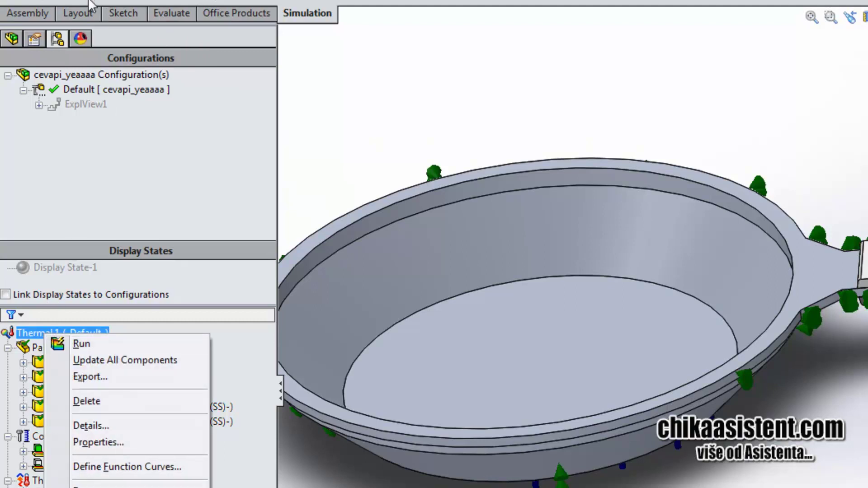
{"action": "left_click", "coordinate": [297, 30]}
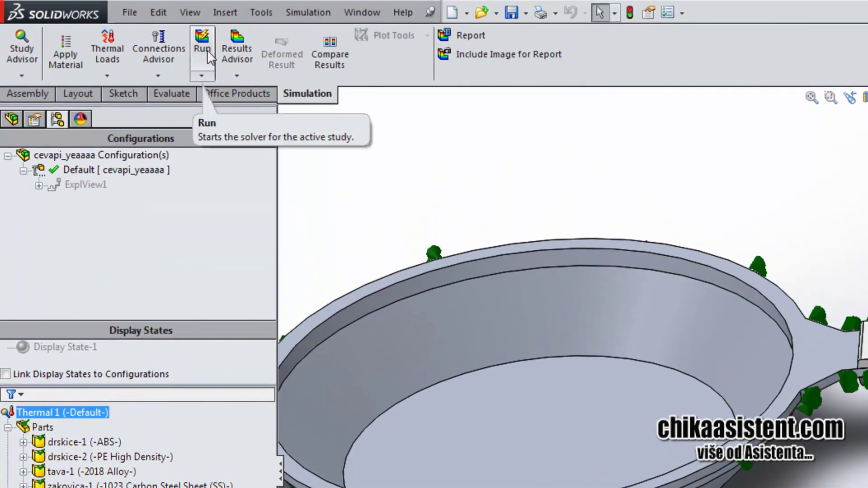
{"action": "left_click", "coordinate": [207, 22]}
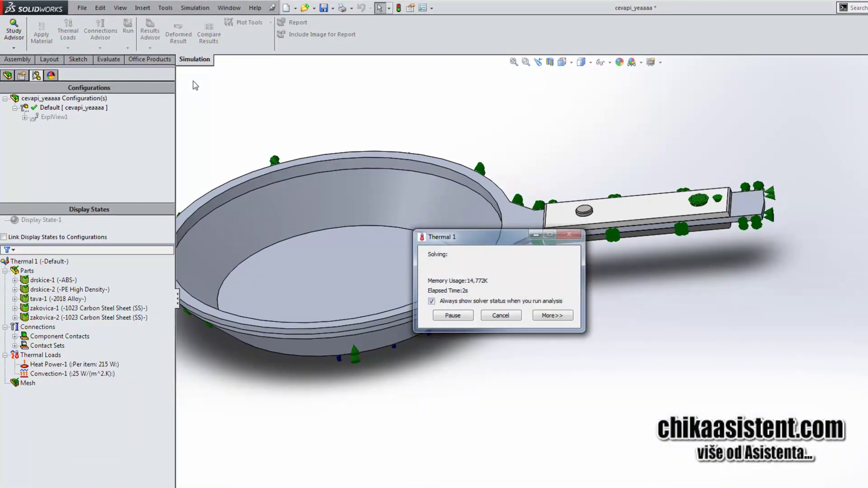
Orbit and pan the temperature plot to see heat fall from about 723 K to 511 K at the handle.
{"action": "middle_click_drag", "start_coordinate": [321, 311], "coordinate": [415, 298]}
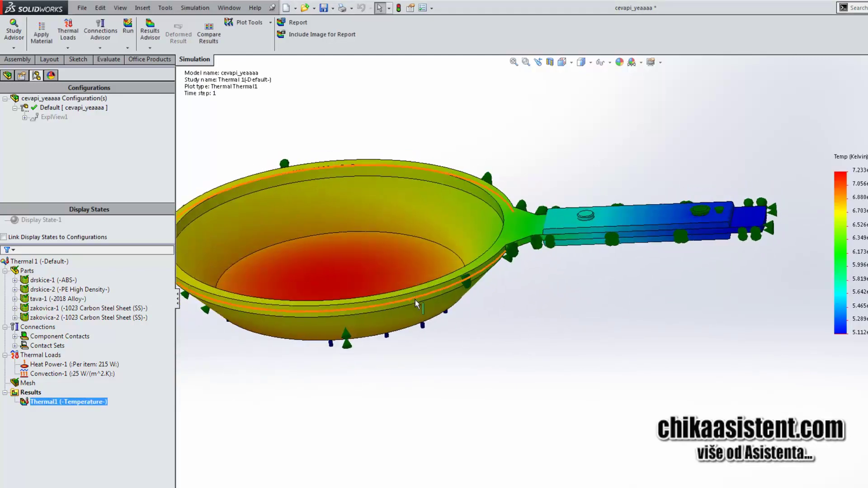
{"action": "middle_click_drag", "start_coordinate": [415, 300], "coordinate": [549, 273]}
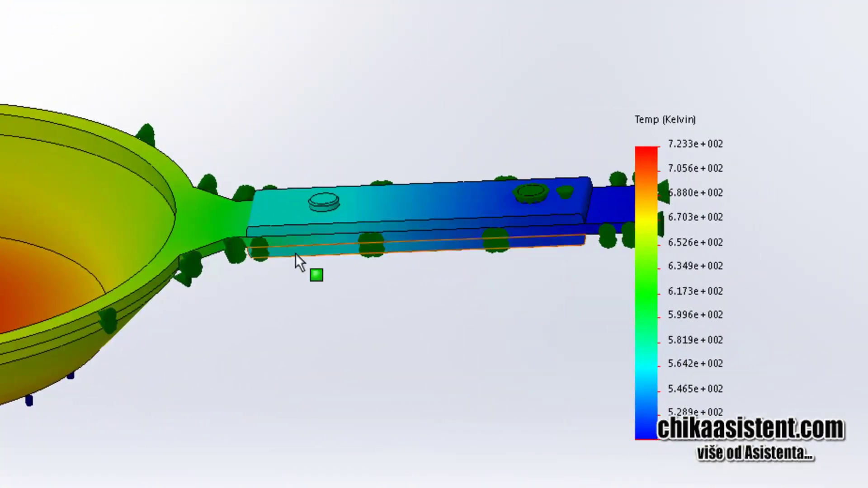
{"action": "middle_click_drag", "start_coordinate": [295, 253], "coordinate": [190, 246], "text": "ctrl"}
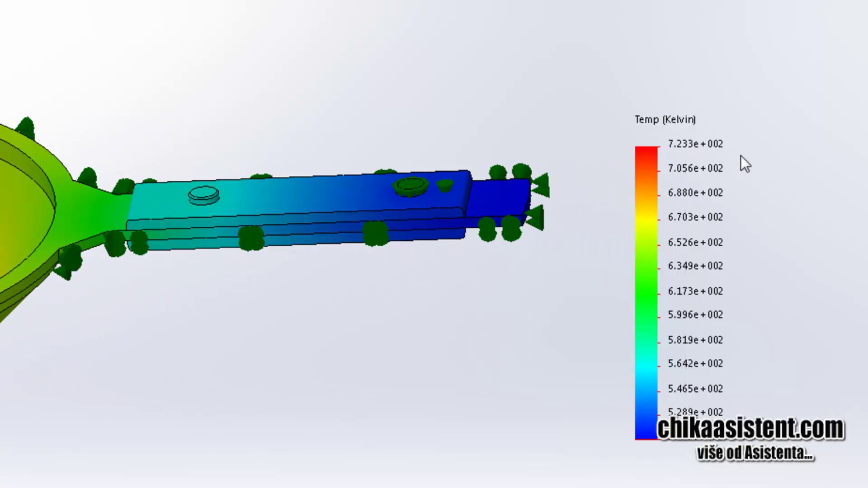
Set the temperature plot legend to floating number format and the units to Celsius.
{"action": "double_click", "coordinate": [671, 170]}
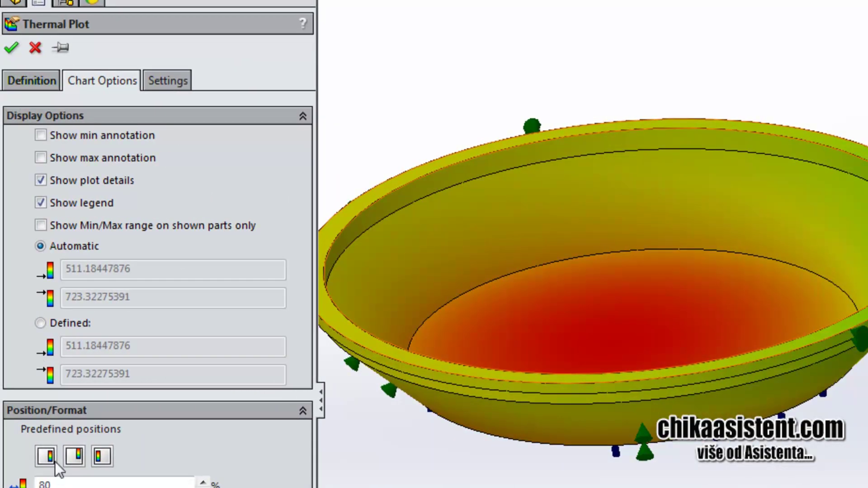
{"action": "left_click", "coordinate": [65, 389]}
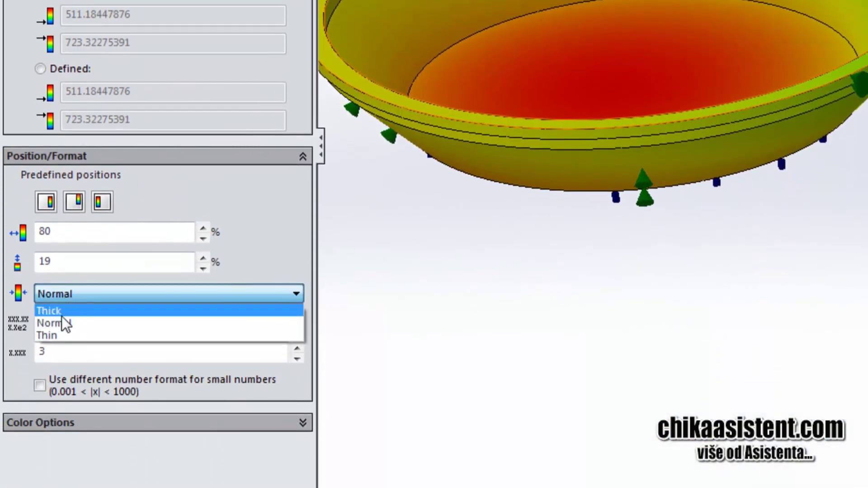
{"action": "left_click", "coordinate": [61, 319]}
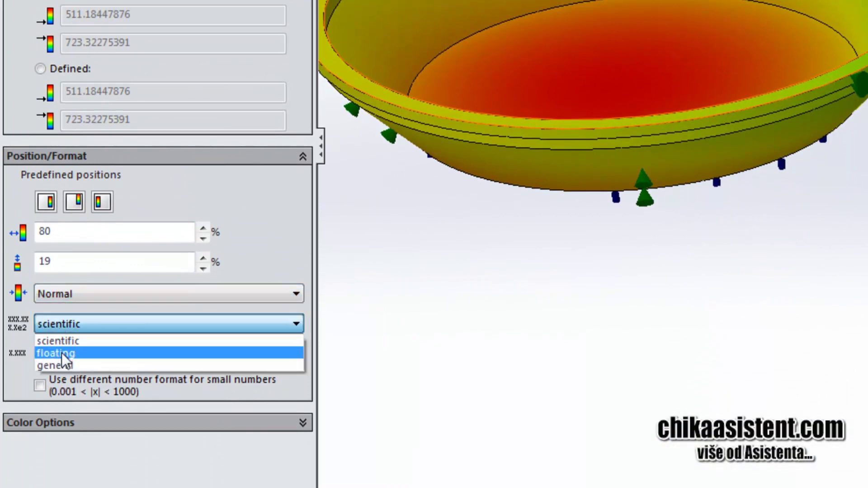
{"action": "left_click", "coordinate": [62, 352]}
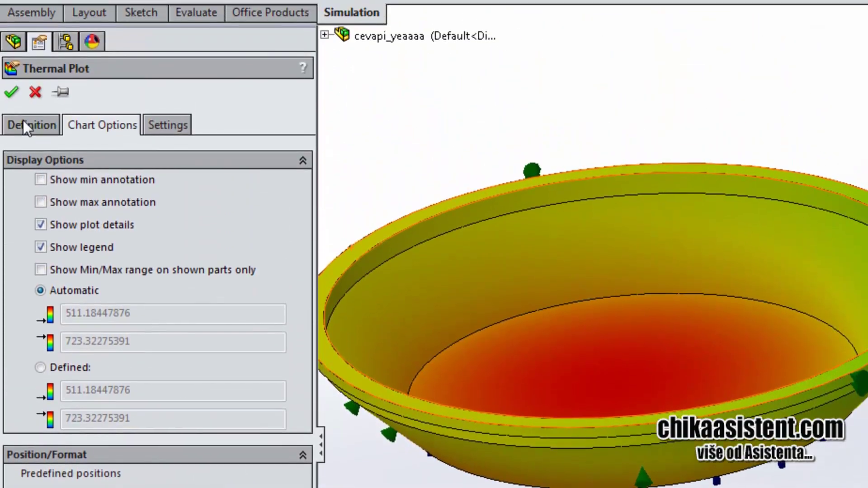
{"action": "left_click", "coordinate": [23, 120]}
{"action": "left_click", "coordinate": [41, 213]}
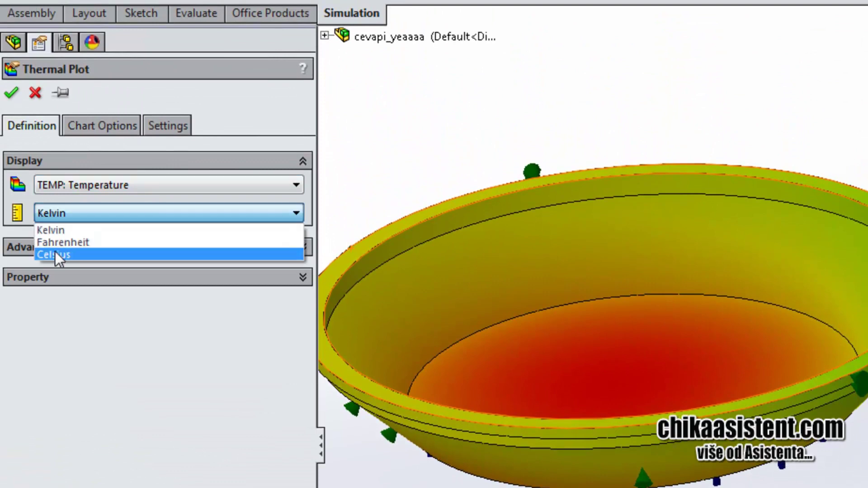
{"action": "left_click", "coordinate": [55, 251]}
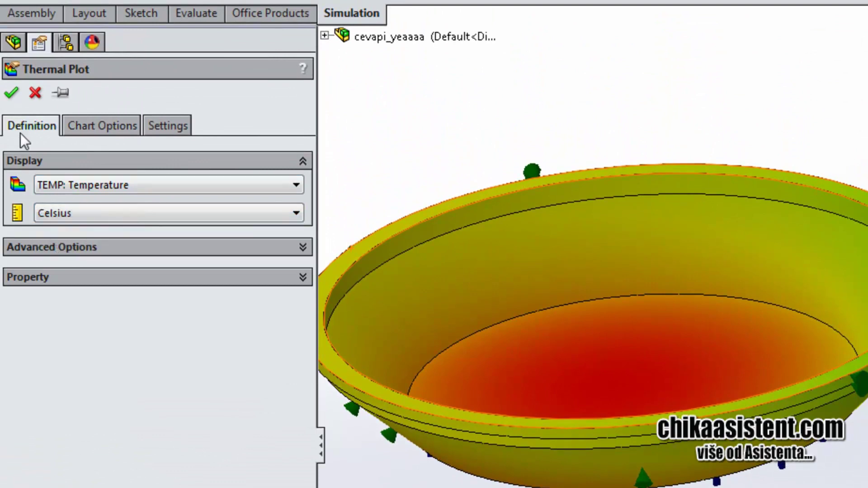
{"action": "left_click", "coordinate": [13, 93]}
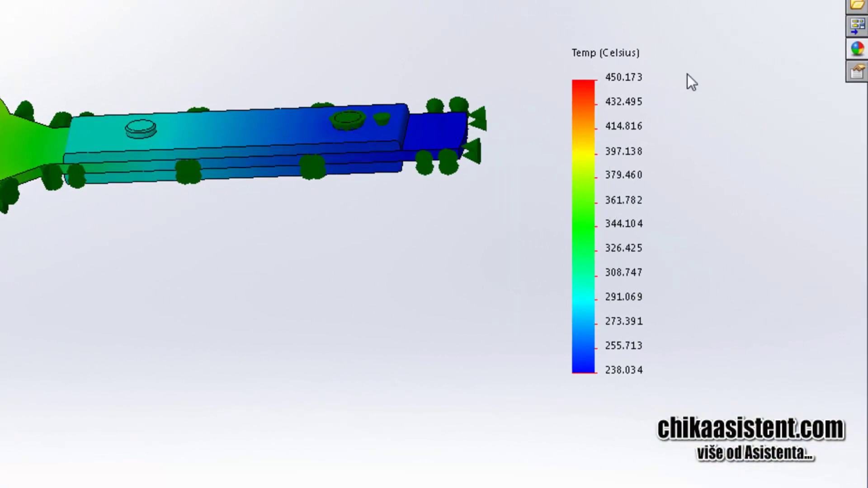
Hide all thermal load symbols on the temperature plot.
{"action": "middle_click_drag", "start_coordinate": [646, 88], "coordinate": [682, 83]}
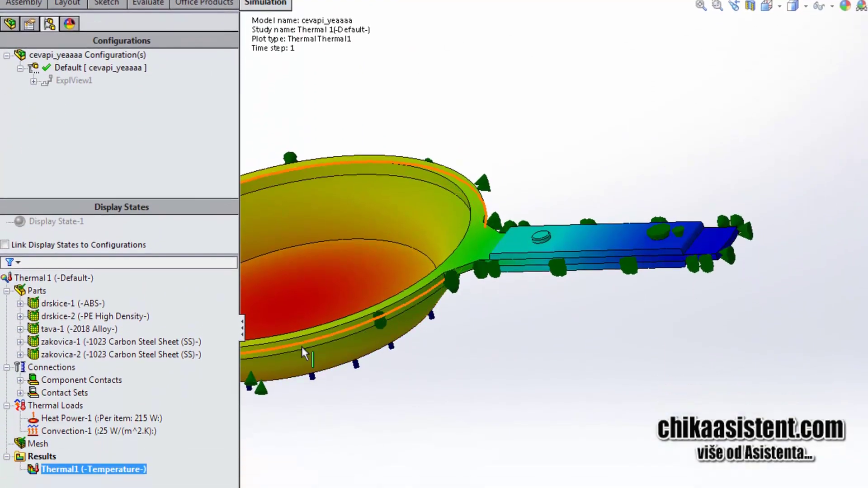
{"action": "left_click", "coordinate": [34, 378]}
{"action": "left_click", "coordinate": [41, 324]}
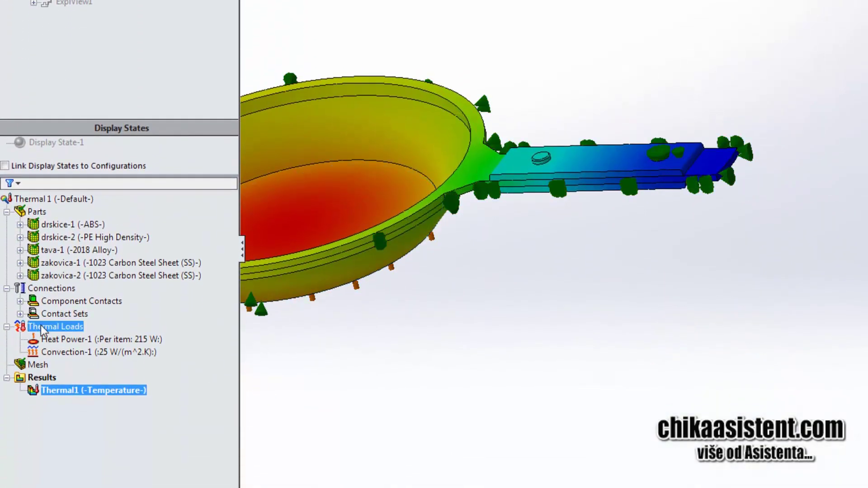
{"action": "right_click", "coordinate": [43, 324]}
{"action": "left_click", "coordinate": [64, 334]}
Zoom in on the pan-handle junction and bring up the Plot Tools list.
{"action": "scroll", "coordinate": [496, 190], "scroll_direction": "down", "scroll_amount": 2}
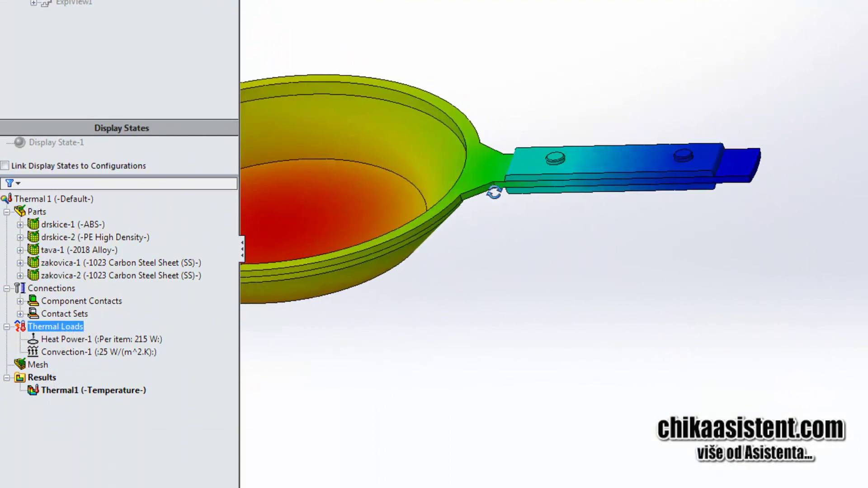
{"action": "scroll", "coordinate": [520, 194], "scroll_direction": "down", "scroll_amount": 3}
{"action": "middle_click_drag", "start_coordinate": [519, 194], "coordinate": [447, 122], "text": "ctrl"}
{"action": "scroll", "coordinate": [723, 69], "scroll_direction": "up", "scroll_amount": 3}
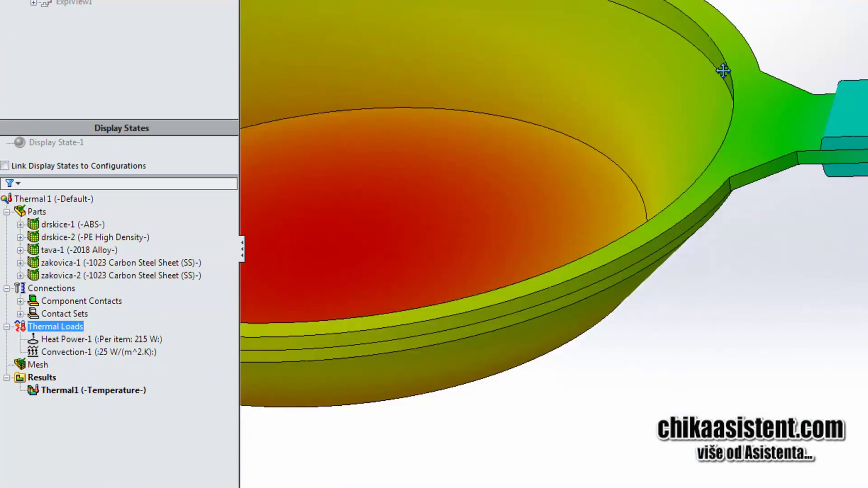
{"action": "scroll", "coordinate": [384, 120], "scroll_direction": "down", "scroll_amount": 3}
{"action": "middle_click_drag", "start_coordinate": [384, 120], "coordinate": [305, 97], "text": "ctrl"}
{"action": "left_click", "coordinate": [333, 30]}
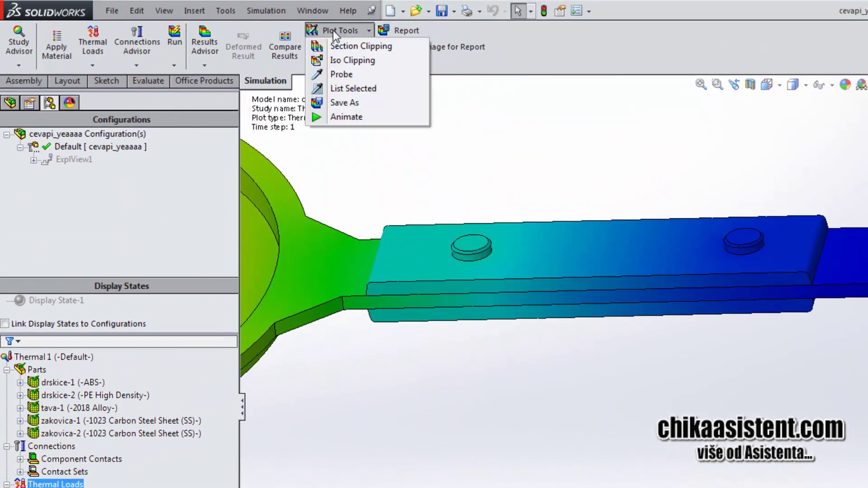
Probe the handle junction temperature, reading 339.990 °C at node 5105, then close the probe.
{"action": "left_click", "coordinate": [335, 75]}
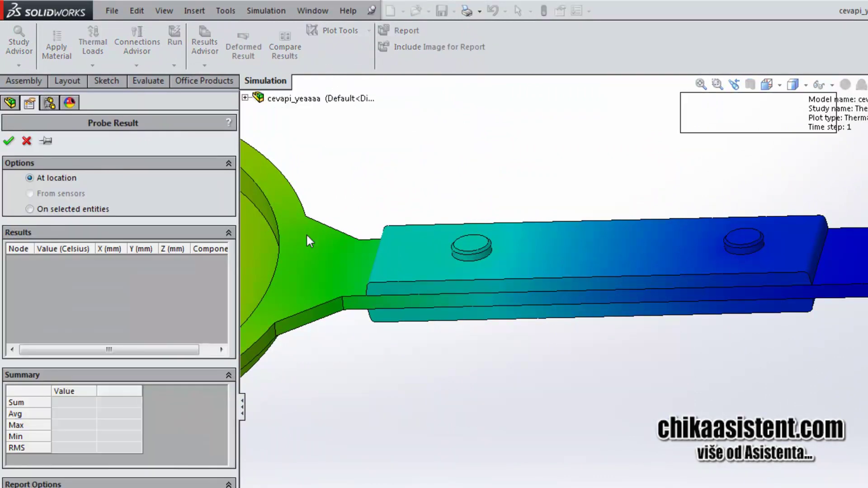
{"action": "scroll", "coordinate": [362, 287], "scroll_direction": "down", "scroll_amount": 2}
{"action": "scroll", "coordinate": [439, 287], "scroll_direction": "down", "scroll_amount": 1}
{"action": "scroll", "coordinate": [438, 282], "scroll_direction": "down", "scroll_amount": 1}
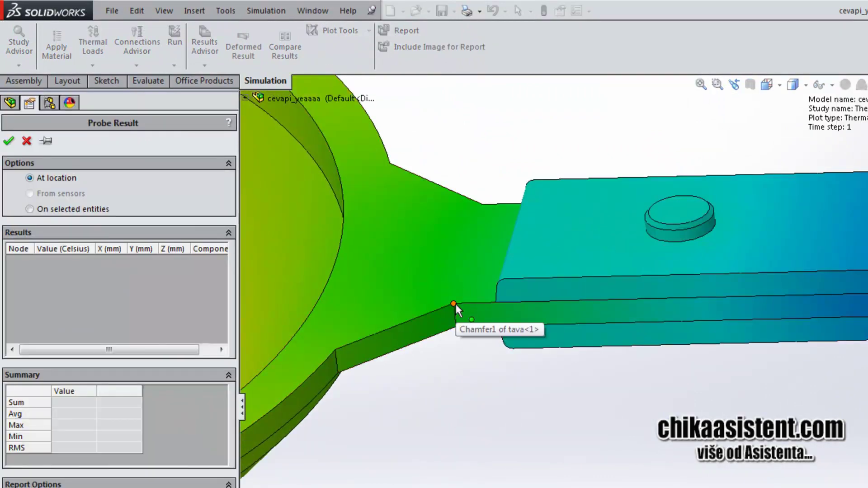
{"action": "left_click", "coordinate": [455, 303]}
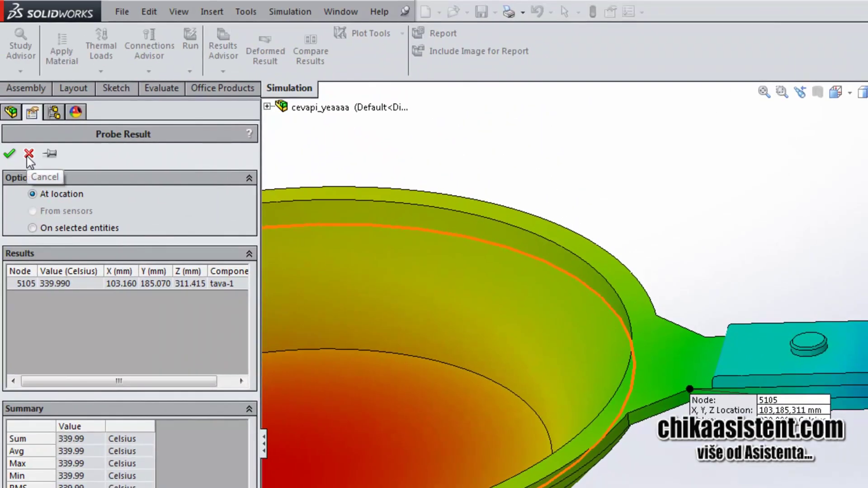
{"action": "left_click", "coordinate": [28, 154]}
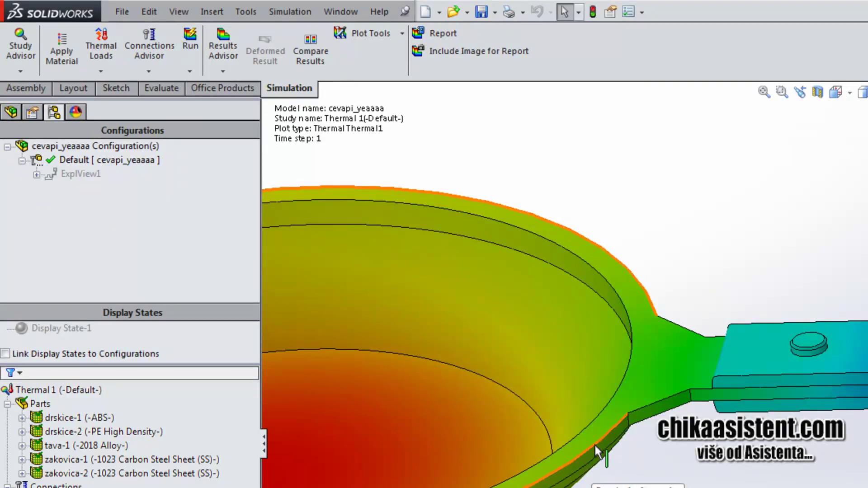
{"action": "scroll", "coordinate": [601, 450], "scroll_direction": "down", "scroll_amount": 3}
{"action": "scroll", "coordinate": [504, 407], "scroll_direction": "up", "scroll_amount": 2}
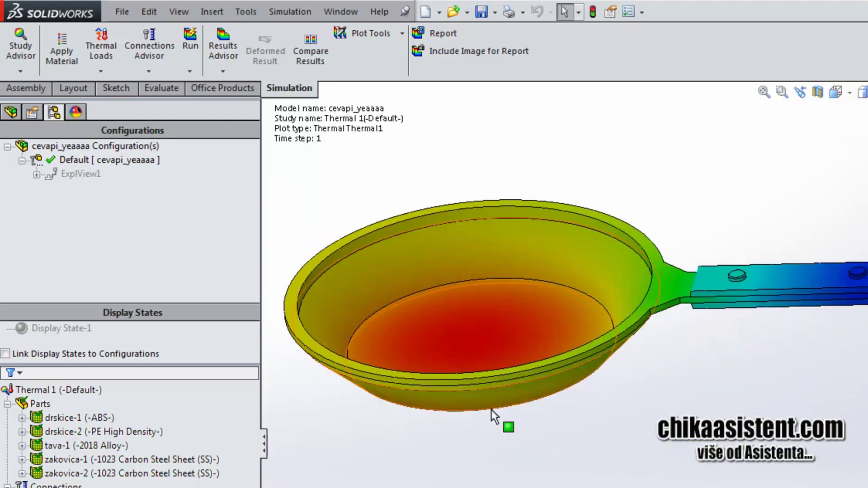
{"action": "mouse_move", "coordinate": [494, 414]}
{"action": "middle_mouse_down"}
{"action": "mouse_move", "coordinate": [380, 448]}
{"action": "mouse_move", "coordinate": [416, 448]}
{"action": "middle_mouse_up"}
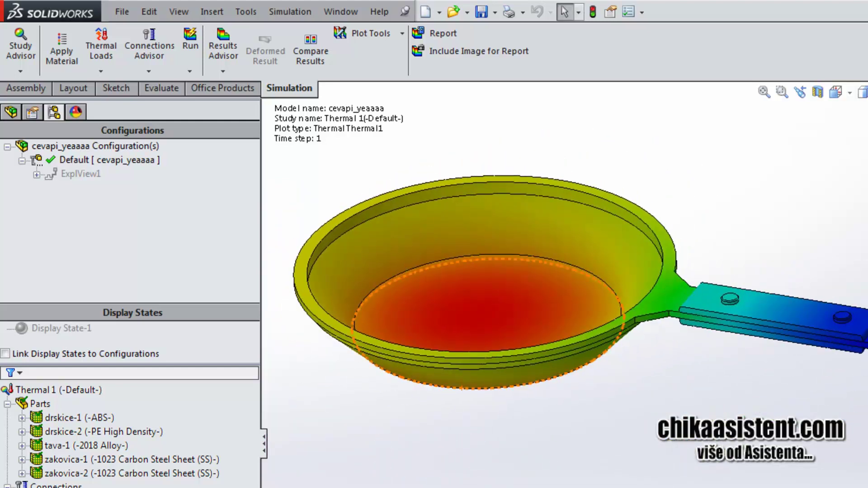
{"action": "left_click", "coordinate": [67, 264]}
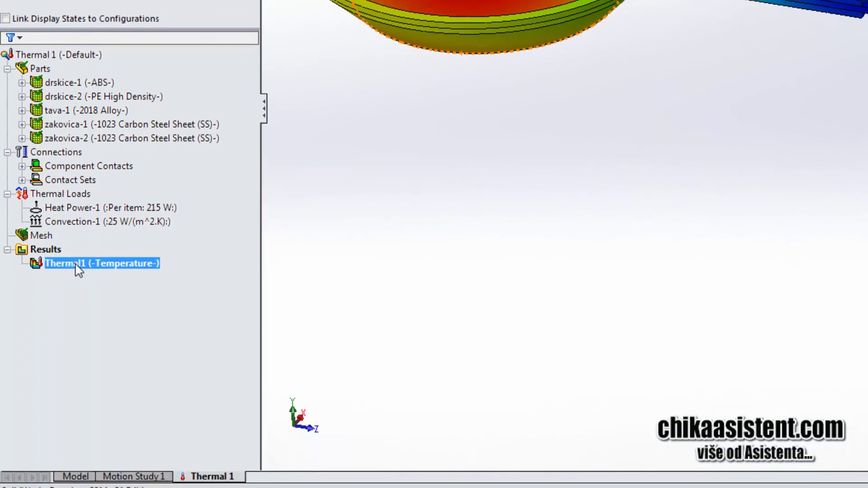
{"action": "right_click", "coordinate": [86, 267]}
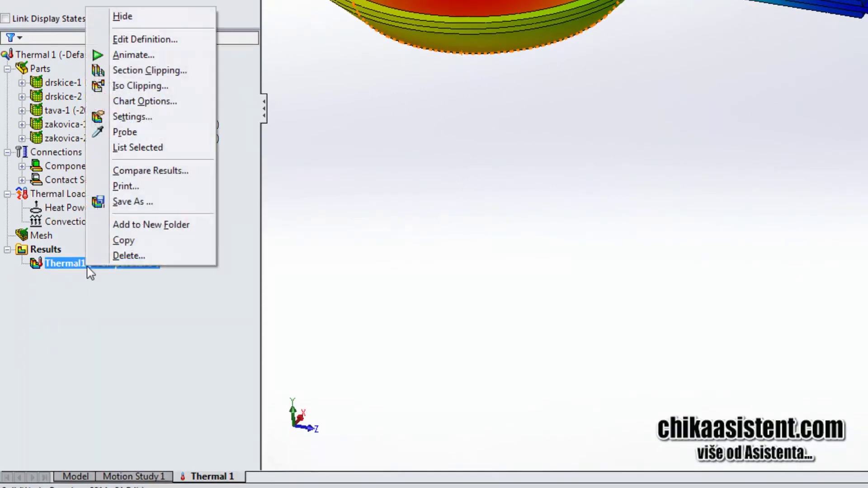
{"action": "left_click", "coordinate": [130, 72]}
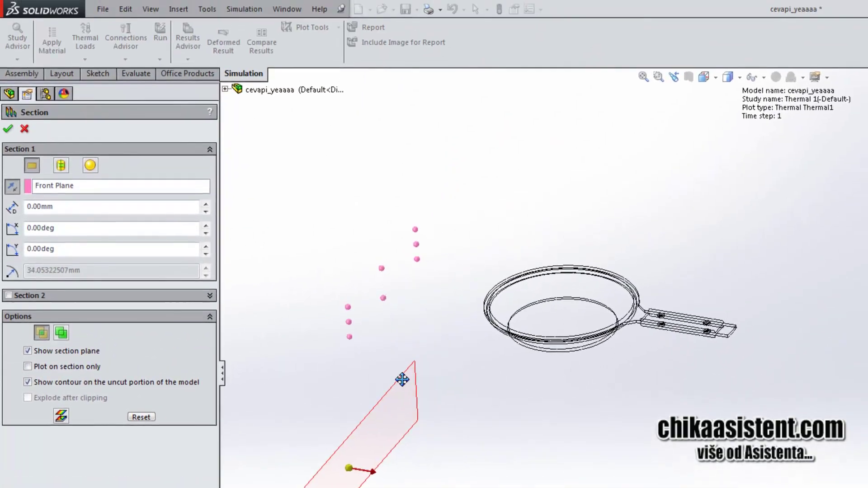
{"action": "middle_click_drag", "start_coordinate": [402, 380], "coordinate": [371, 354], "text": "ctrl"}
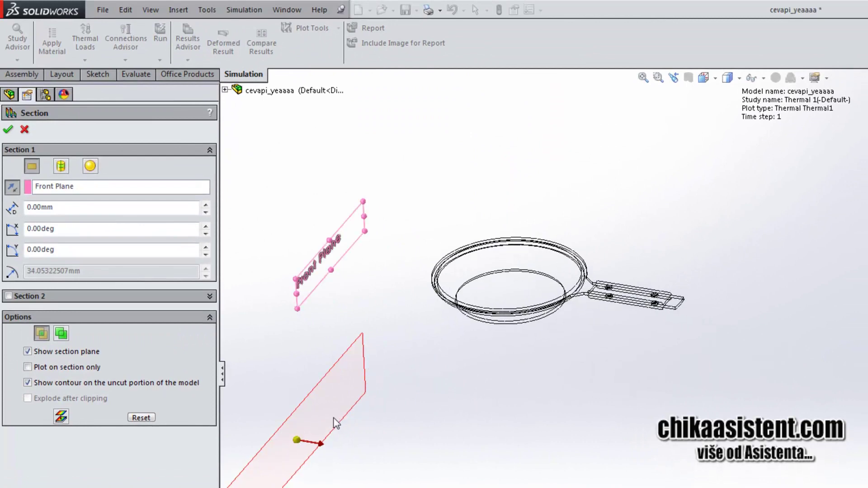
{"action": "mouse_move", "coordinate": [327, 400]}
{"action": "middle_mouse_down", "text": "ctrl"}
{"action": "mouse_move", "coordinate": [310, 315]}
{"action": "mouse_move", "coordinate": [333, 261]}
{"action": "middle_mouse_up", "text": "ctrl"}
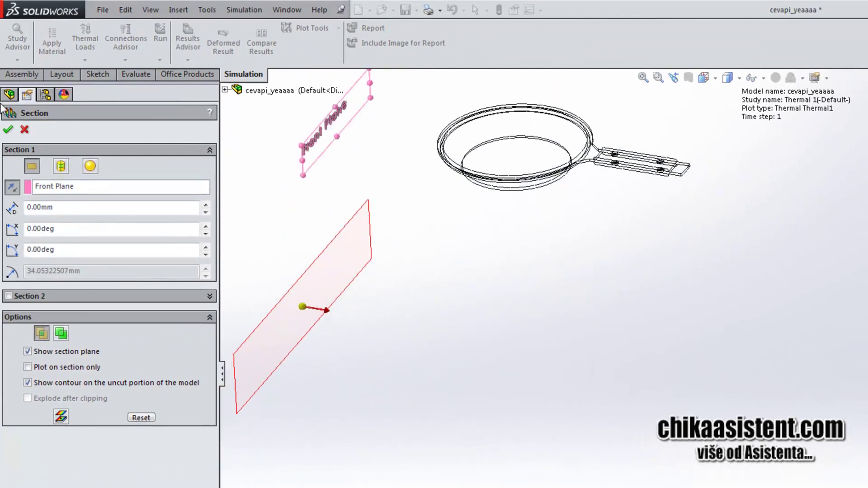
{"action": "left_click", "coordinate": [74, 189]}
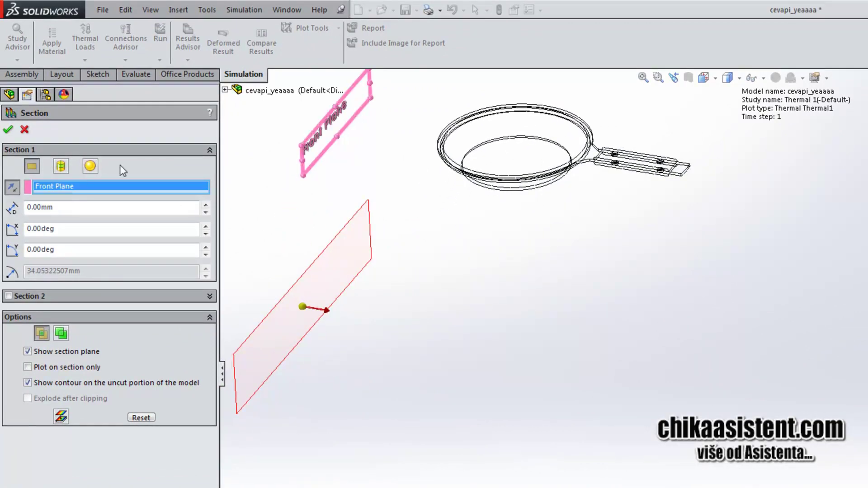
{"action": "left_click", "coordinate": [225, 90]}
{"action": "left_click", "coordinate": [277, 161]}
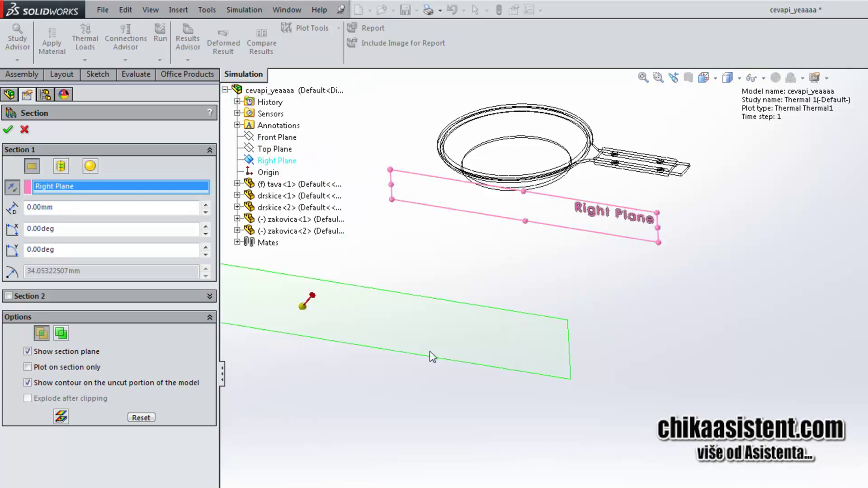
{"action": "mouse_move", "coordinate": [432, 357]}
{"action": "middle_mouse_down"}
{"action": "mouse_move", "coordinate": [426, 413]}
{"action": "mouse_move", "coordinate": [372, 434]}
{"action": "mouse_move", "coordinate": [604, 375]}
{"action": "mouse_move", "coordinate": [501, 393]}
{"action": "mouse_move", "coordinate": [533, 375]}
{"action": "mouse_move", "coordinate": [409, 346]}
{"action": "middle_mouse_up"}
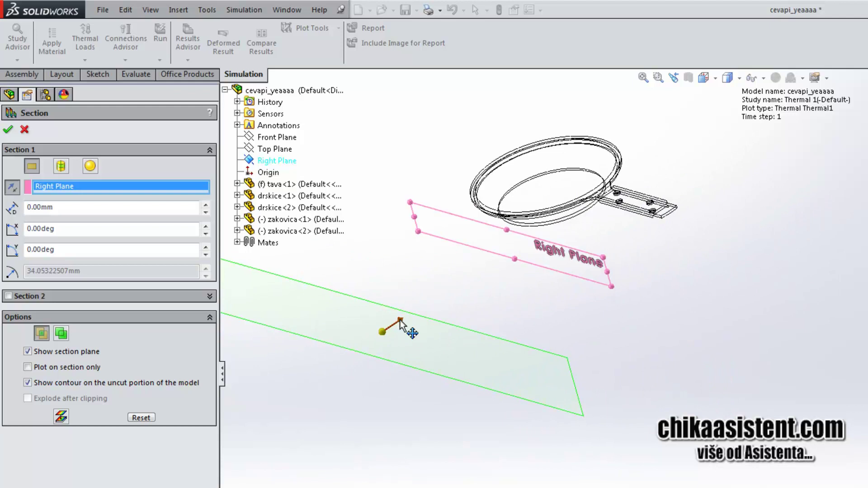
{"action": "mouse_move", "coordinate": [402, 319]}
{"action": "left_mouse_down"}
{"action": "mouse_move", "coordinate": [518, 241]}
{"action": "mouse_move", "coordinate": [505, 252]}
{"action": "left_mouse_up"}
{"action": "mouse_move", "coordinate": [504, 252]}
{"action": "middle_mouse_down", "text": "ctrl"}
{"action": "mouse_move", "coordinate": [310, 362]}
{"action": "mouse_move", "coordinate": [388, 325]}
{"action": "middle_mouse_up", "text": "ctrl"}
{"action": "scroll", "coordinate": [635, 282], "scroll_direction": "down", "scroll_amount": 5}
{"action": "mouse_move", "coordinate": [635, 282]}
{"action": "middle_mouse_down"}
{"action": "mouse_move", "coordinate": [494, 300]}
{"action": "mouse_move", "coordinate": [447, 316]}
{"action": "mouse_move", "coordinate": [459, 286]}
{"action": "mouse_move", "coordinate": [432, 336]}
{"action": "mouse_move", "coordinate": [491, 262]}
{"action": "mouse_move", "coordinate": [457, 302]}
{"action": "mouse_move", "coordinate": [443, 284]}
{"action": "mouse_move", "coordinate": [456, 273]}
{"action": "middle_mouse_up"}
{"action": "scroll", "coordinate": [447, 312], "scroll_direction": "down", "scroll_amount": 3}
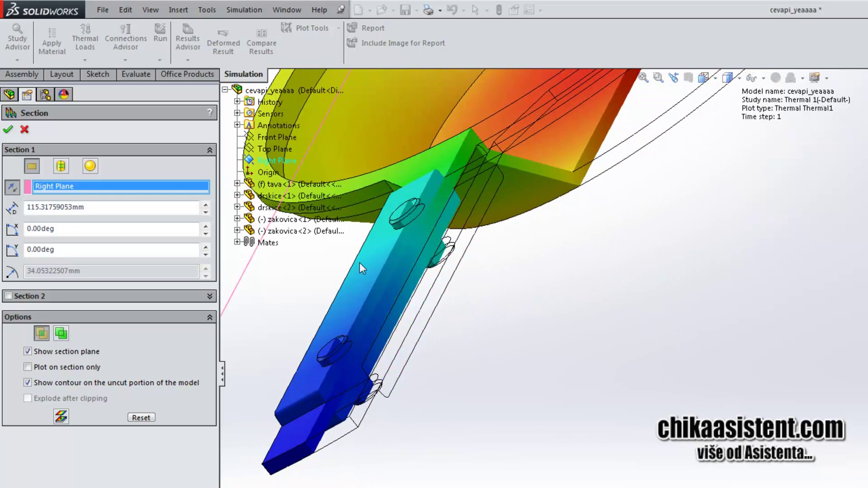
{"action": "scroll", "coordinate": [343, 265], "scroll_direction": "up", "scroll_amount": 5}
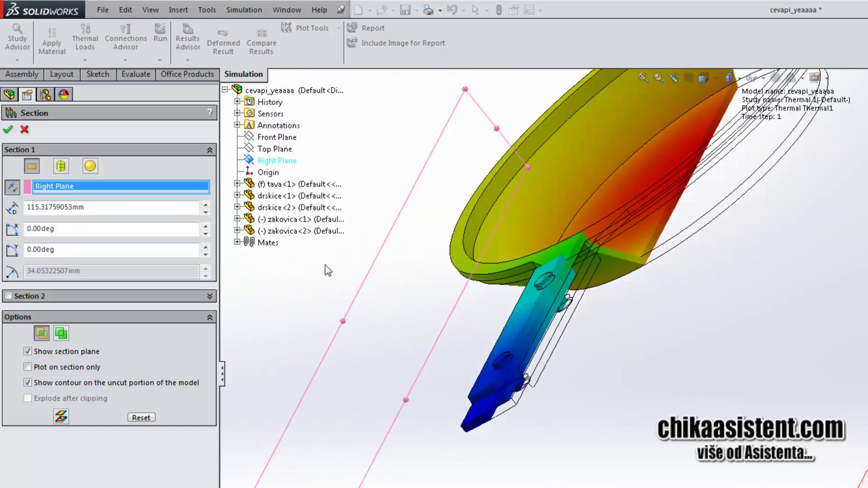
{"action": "left_click", "coordinate": [25, 130]}
{"action": "mouse_move", "coordinate": [592, 366]}
{"action": "middle_mouse_down"}
{"action": "mouse_move", "coordinate": [563, 414]}
{"action": "mouse_move", "coordinate": [700, 320]}
{"action": "mouse_move", "coordinate": [645, 387]}
{"action": "mouse_move", "coordinate": [623, 481]}
{"action": "mouse_move", "coordinate": [700, 389]}
{"action": "middle_mouse_up"}
{"action": "scroll", "coordinate": [623, 480], "scroll_direction": "down", "scroll_amount": 3}
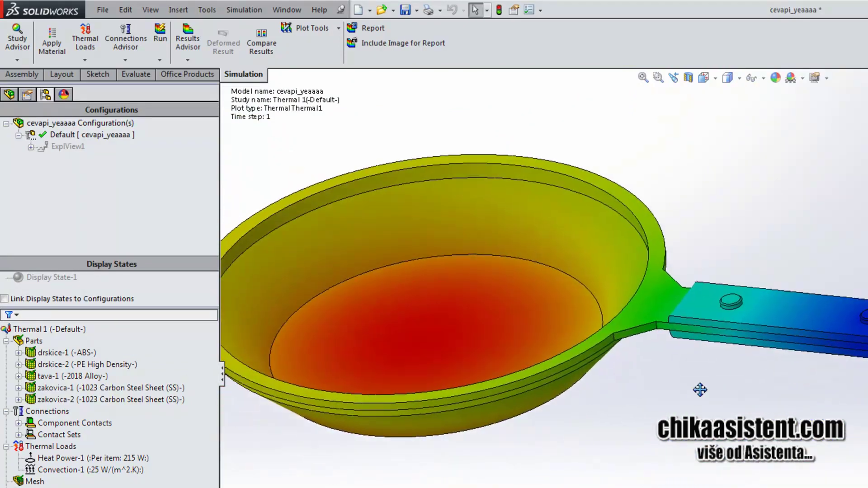
{"action": "scroll", "coordinate": [700, 391], "scroll_direction": "up", "scroll_amount": 1}
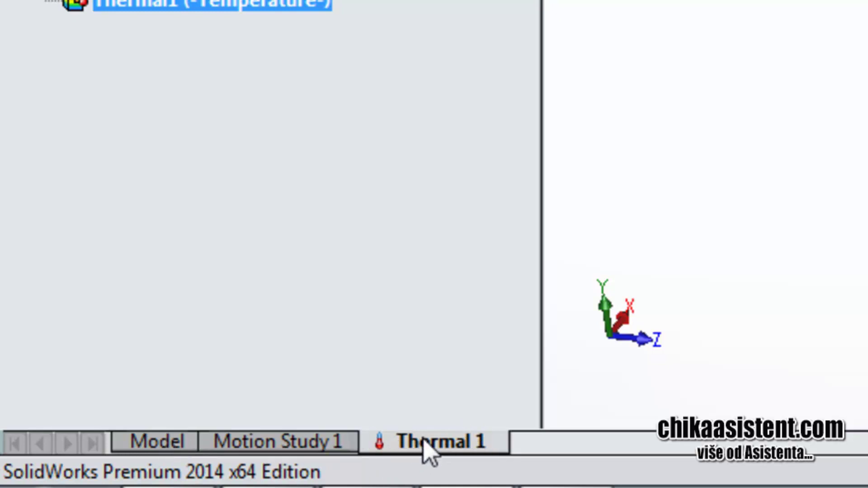
Duplicate the Thermal 1 study as a new study named termalna 2.
{"action": "right_click", "coordinate": [428, 452]}
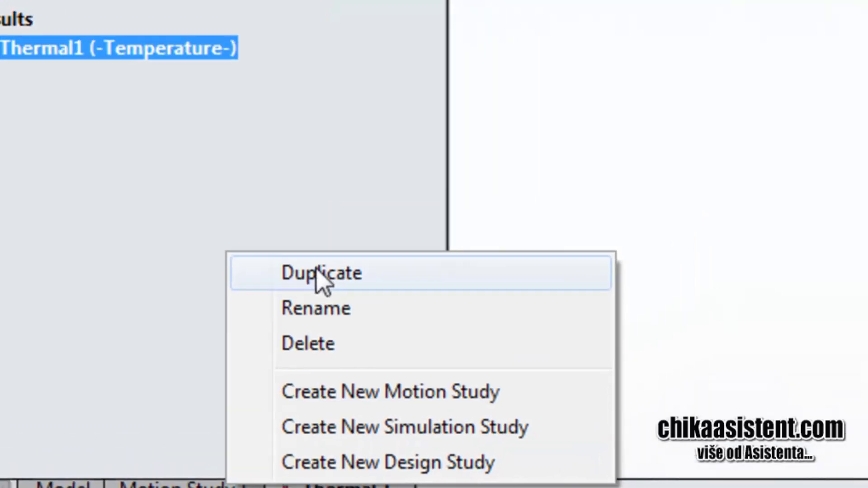
{"action": "left_click", "coordinate": [322, 273]}
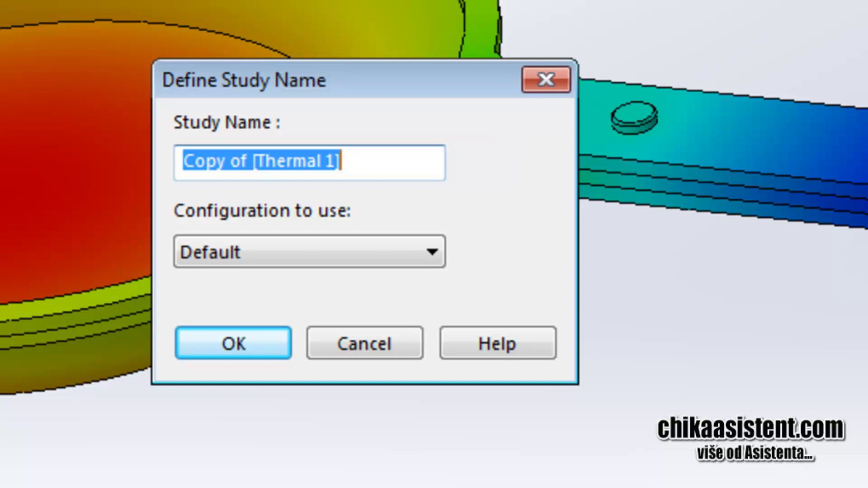
{"action": "left_click_drag", "start_coordinate": [350, 163], "coordinate": [152, 172]}
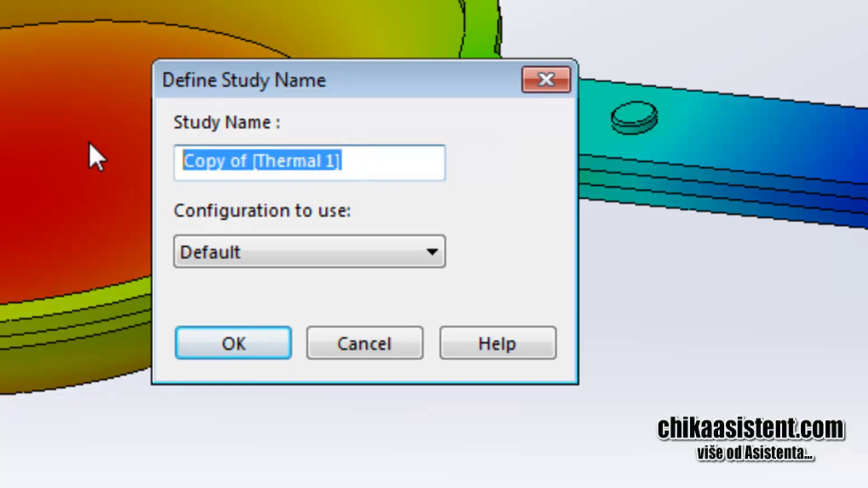
{"action": "type", "text": "termalna"}
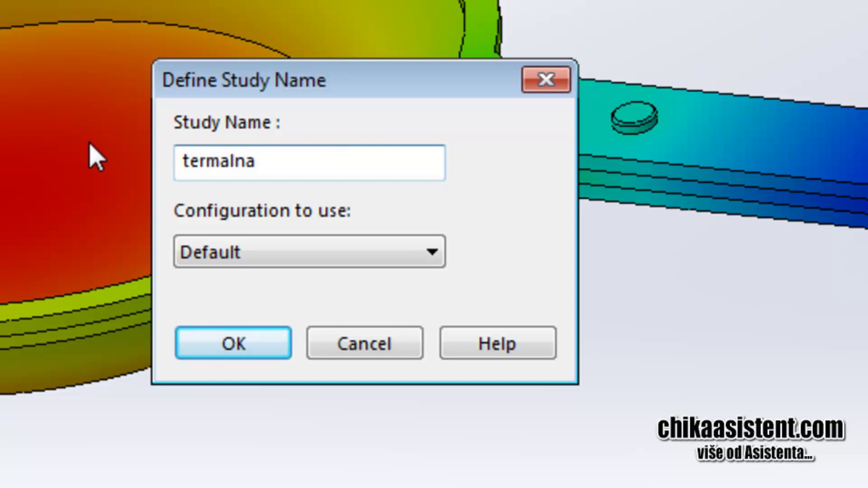
{"action": "key", "text": "Return"}
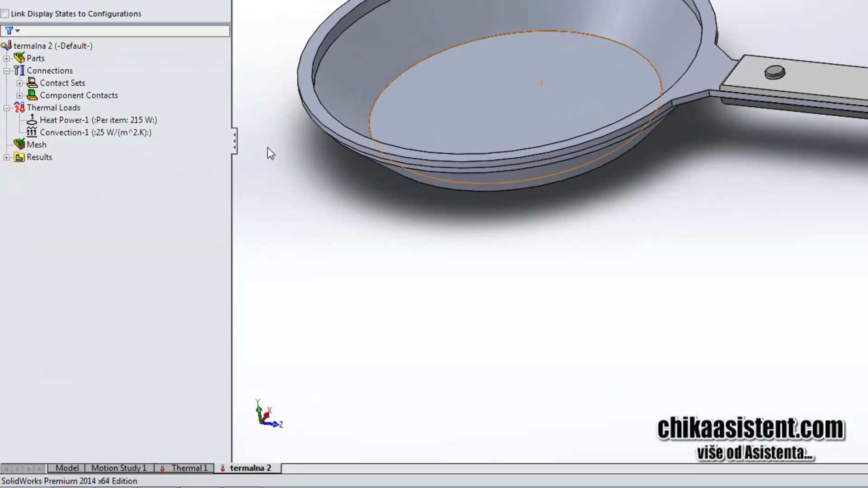
Make termalna 2 a transient study with 300 s total time and 20 s time increment.
{"action": "left_click", "coordinate": [65, 45]}
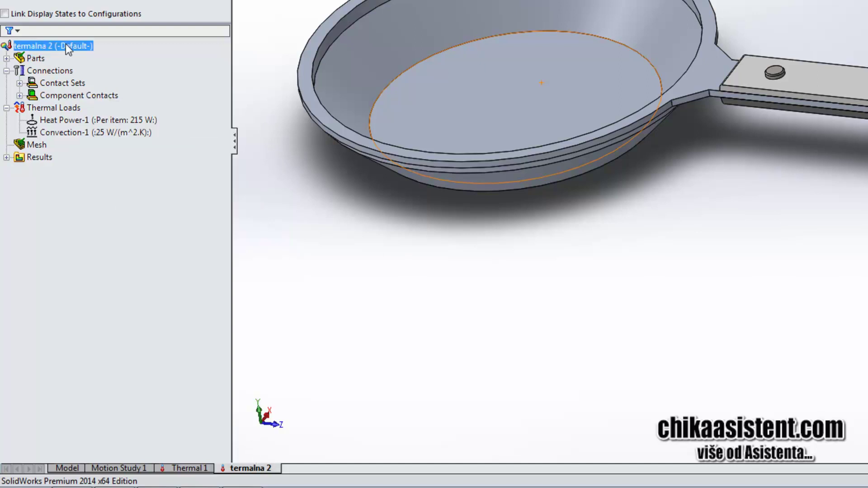
{"action": "right_click", "coordinate": [54, 47]}
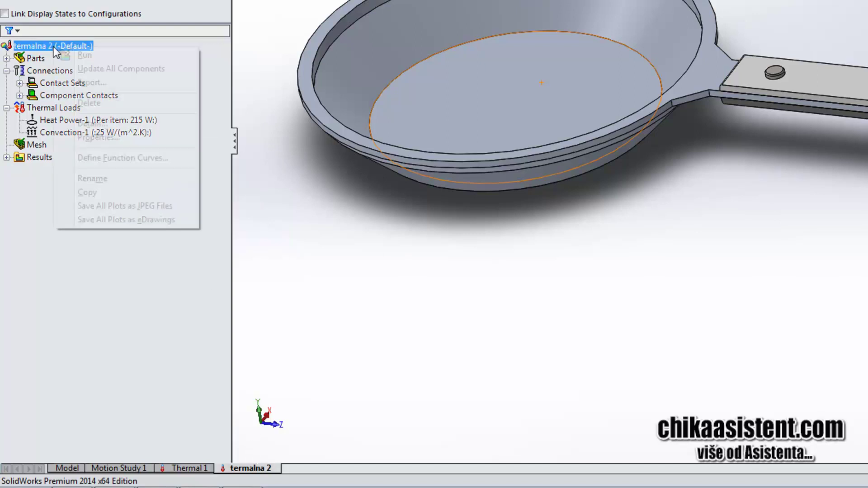
{"action": "left_click", "coordinate": [98, 138]}
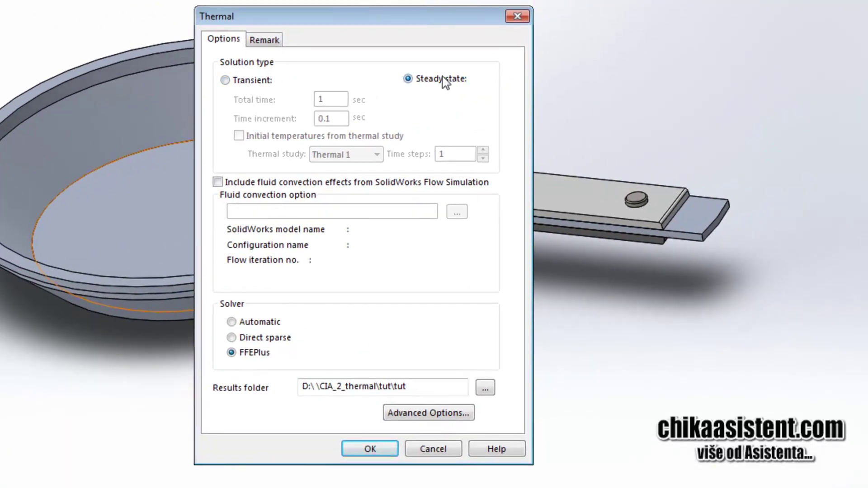
{"action": "left_click", "coordinate": [243, 80]}
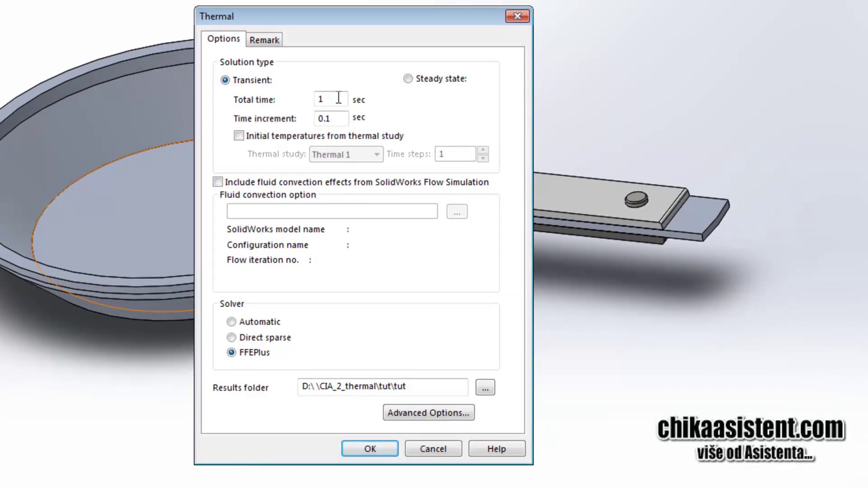
{"action": "left_click_drag", "start_coordinate": [339, 99], "coordinate": [316, 101]}
{"action": "type", "text": "300"}
{"action": "left_click_drag", "start_coordinate": [340, 120], "coordinate": [312, 118]}
{"action": "type", "text": "20"}
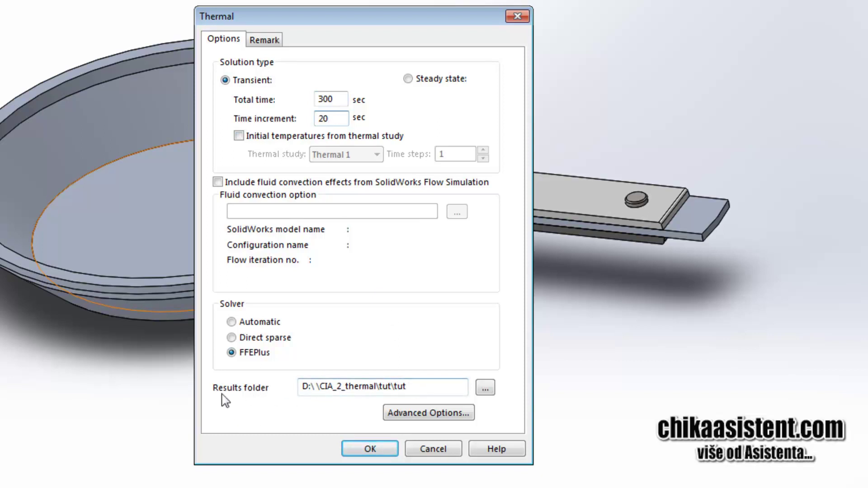
{"action": "left_click", "coordinate": [369, 449]}
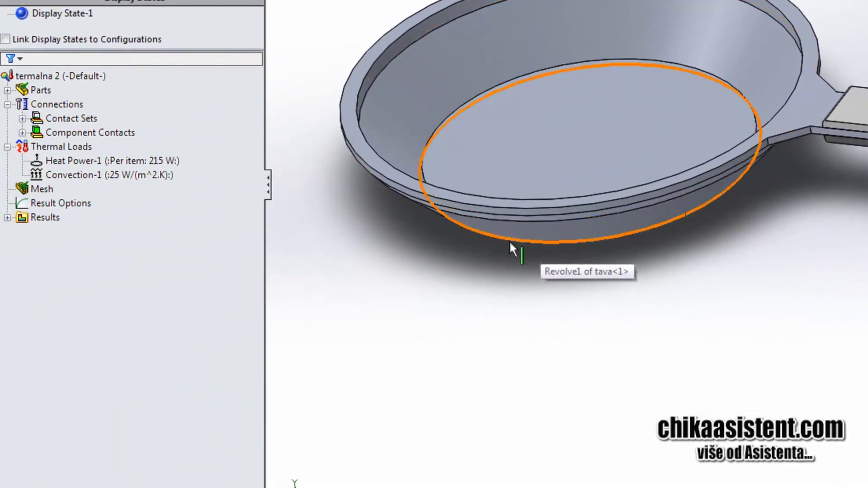
Add an initial temperature of 27 Celsius to the pan body, handle and rivet parts.
{"action": "right_click", "coordinate": [66, 147]}
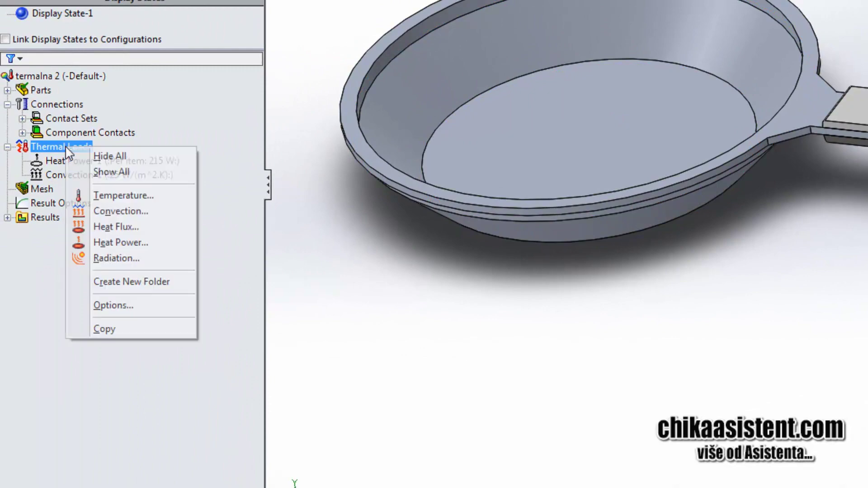
{"action": "left_click", "coordinate": [100, 198]}
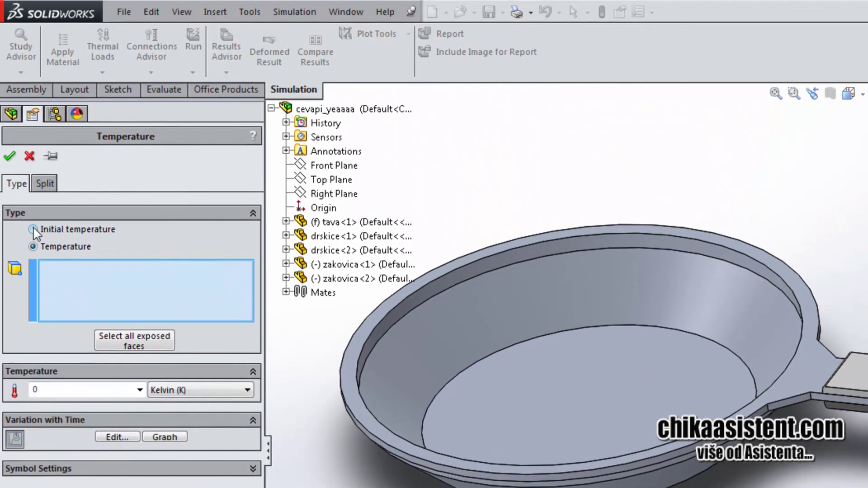
{"action": "left_click", "coordinate": [33, 227]}
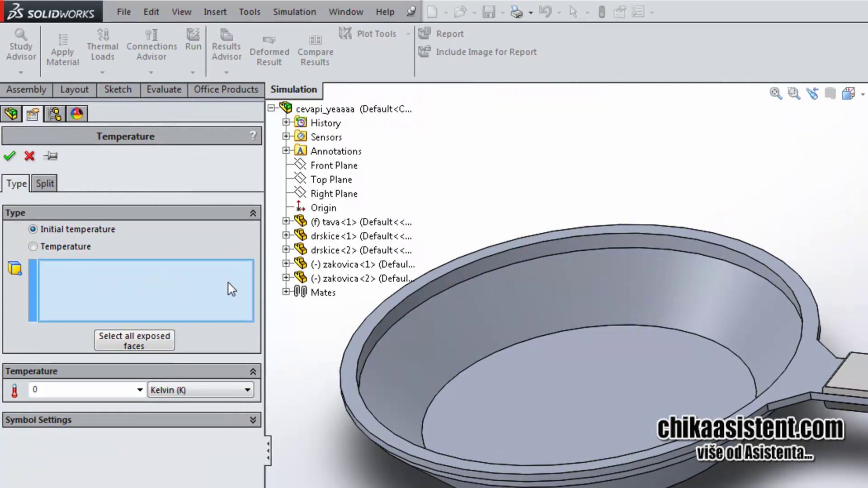
{"action": "left_click", "coordinate": [335, 222]}
{"action": "left_click", "coordinate": [327, 279], "text": "shift"}
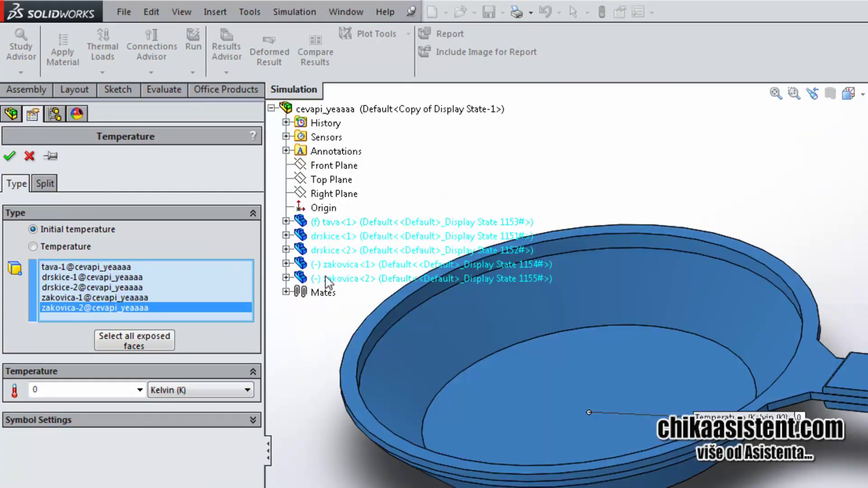
{"action": "left_click", "coordinate": [67, 392]}
{"action": "type", "text": "27"}
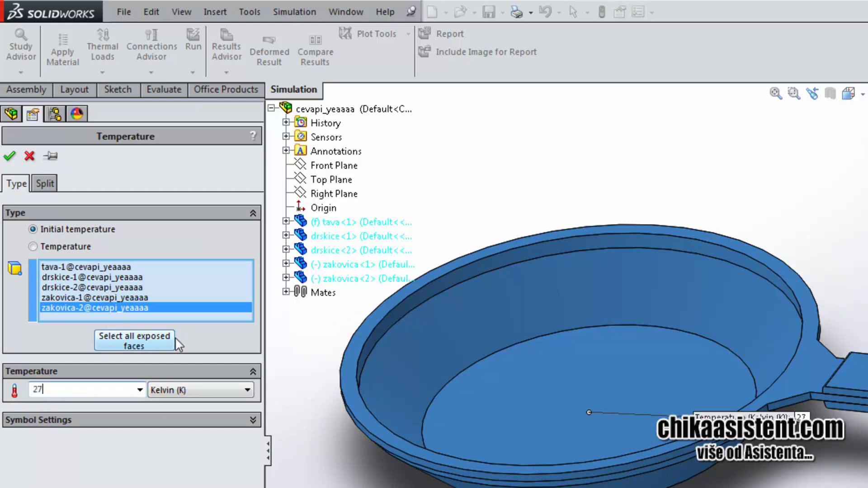
{"action": "left_click", "coordinate": [206, 391]}
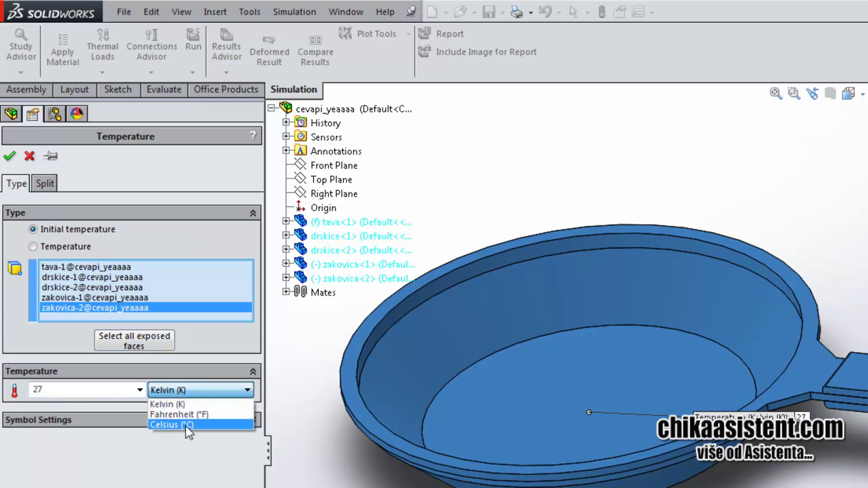
{"action": "left_click", "coordinate": [163, 421]}
{"action": "left_click", "coordinate": [107, 393]}
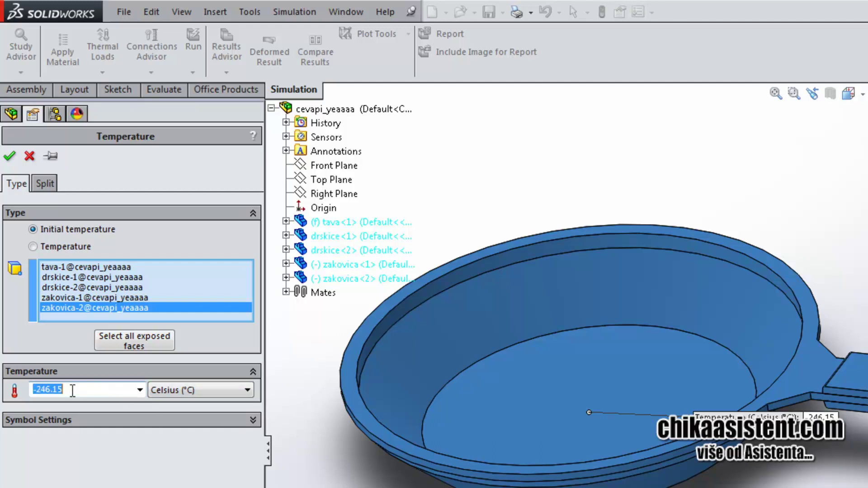
{"action": "type", "text": "27"}
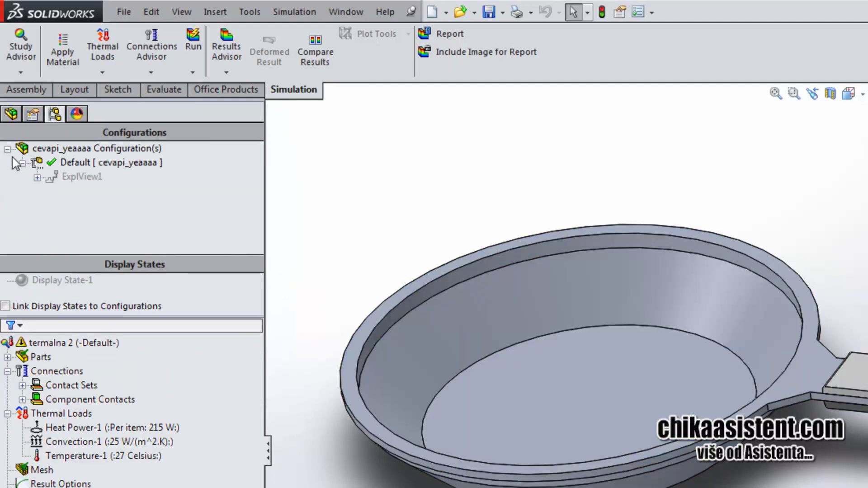
Apply the 27 °C initial temperature and solve termalna 2, inspecting its 58.071 °C Thermal1 plot.
{"action": "left_click", "coordinate": [9, 156]}
{"action": "left_click", "coordinate": [195, 53]}
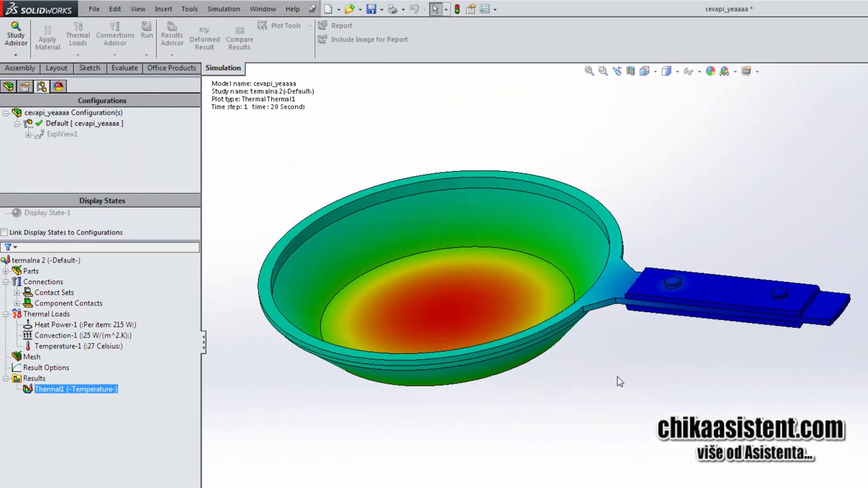
{"action": "mouse_move", "coordinate": [617, 376]}
{"action": "middle_mouse_down"}
{"action": "mouse_move", "coordinate": [581, 371]}
{"action": "mouse_move", "coordinate": [651, 358]}
{"action": "mouse_move", "coordinate": [688, 372]}
{"action": "mouse_move", "coordinate": [739, 360]}
{"action": "middle_mouse_up"}
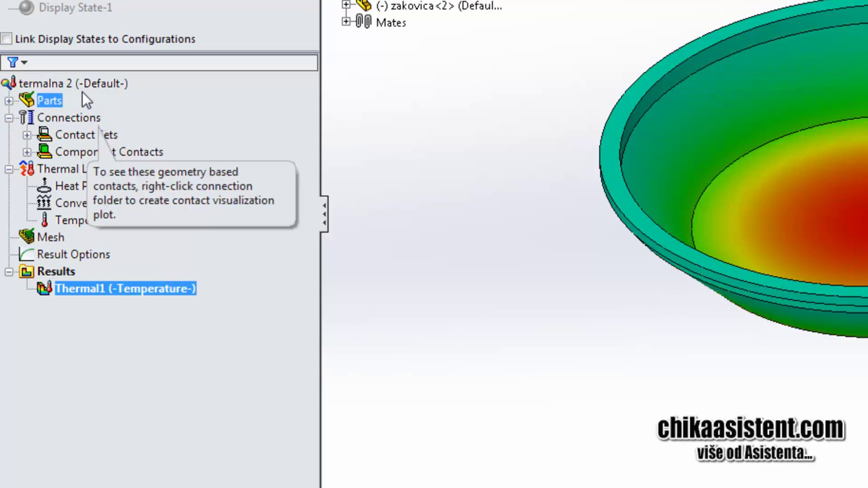
Show the Thermal1 plot at step 8 (160 s) and orbit to inspect the handle temperatures.
{"action": "right_click", "coordinate": [104, 290]}
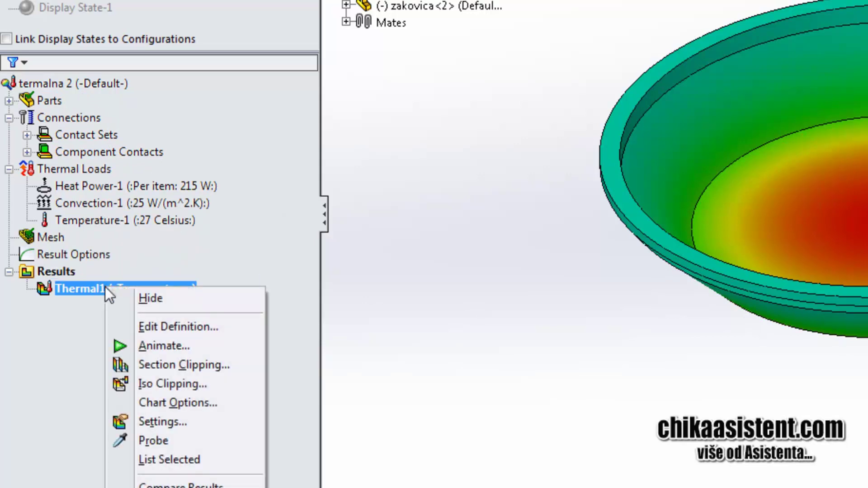
{"action": "left_click", "coordinate": [164, 330]}
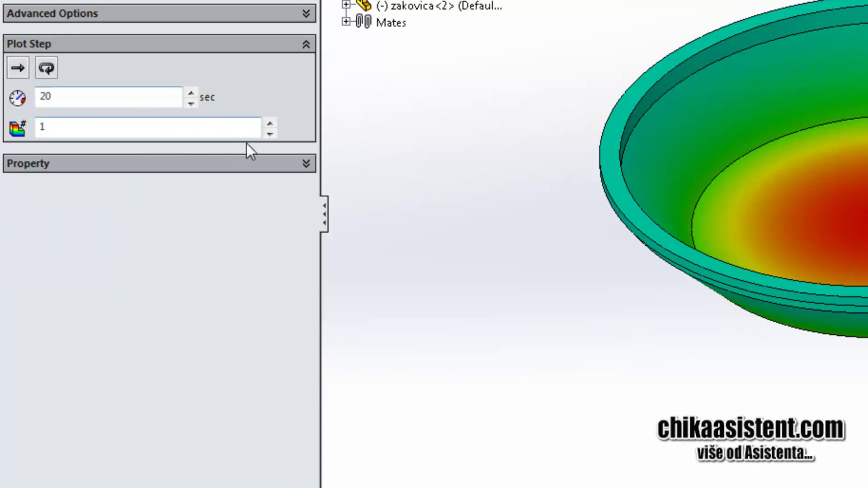
{"action": "left_click", "coordinate": [270, 123]}
{"action": "left_click", "coordinate": [270, 123]}
{"action": "left_click", "coordinate": [271, 122]}
{"action": "left_click", "coordinate": [271, 122]}
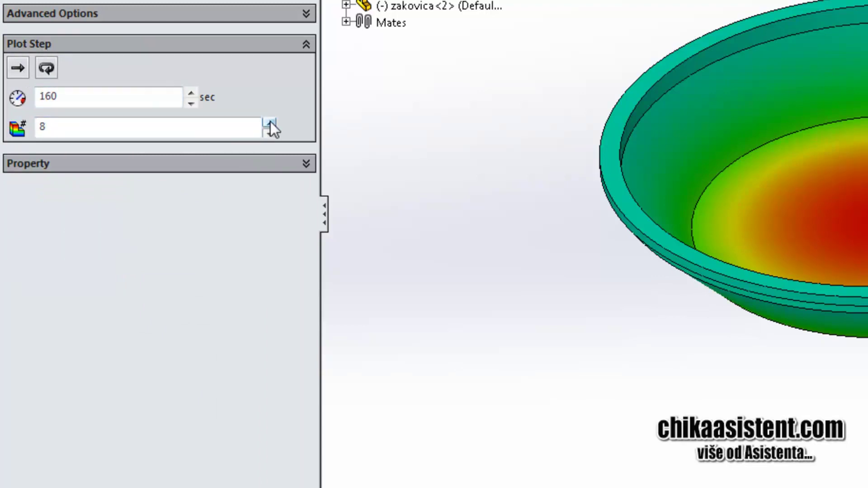
{"action": "left_click_drag", "start_coordinate": [87, 132], "coordinate": [26, 129]}
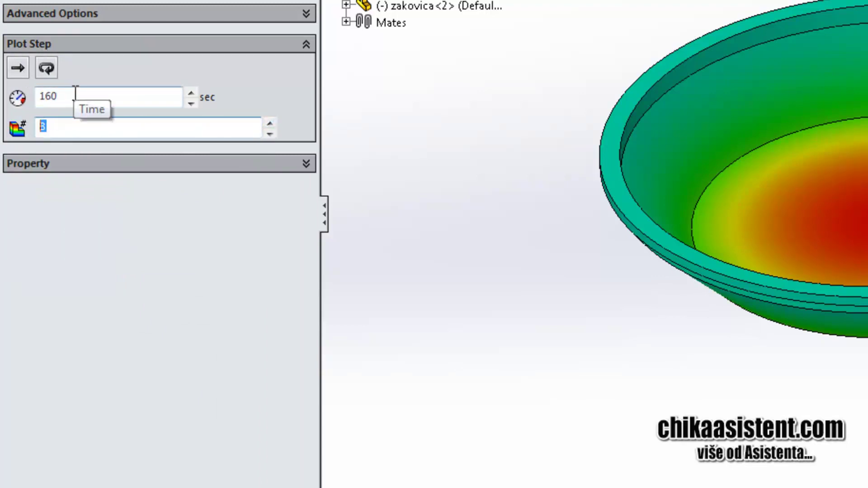
{"action": "left_click_drag", "start_coordinate": [72, 96], "coordinate": [49, 96]}
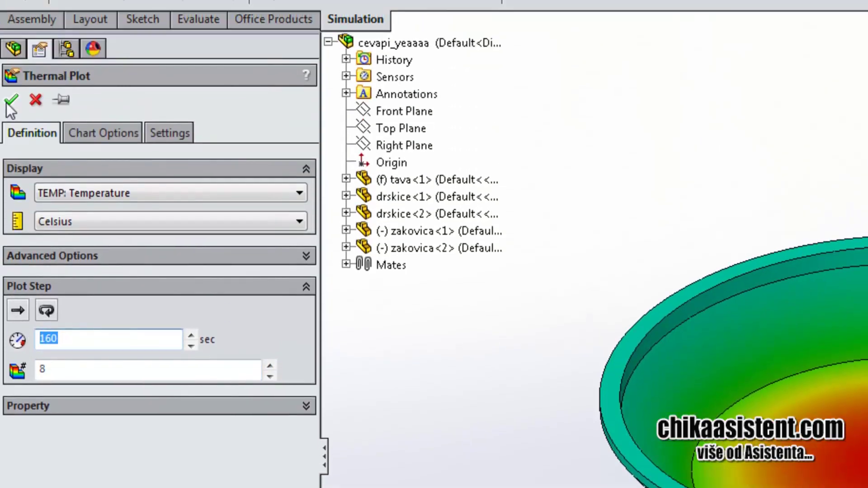
{"action": "left_click", "coordinate": [10, 97]}
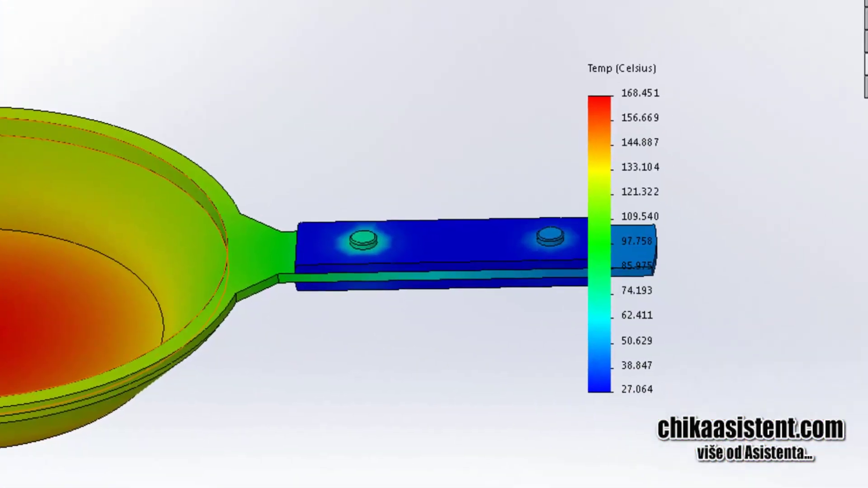
{"action": "middle_click_drag", "start_coordinate": [201, 341], "coordinate": [230, 339]}
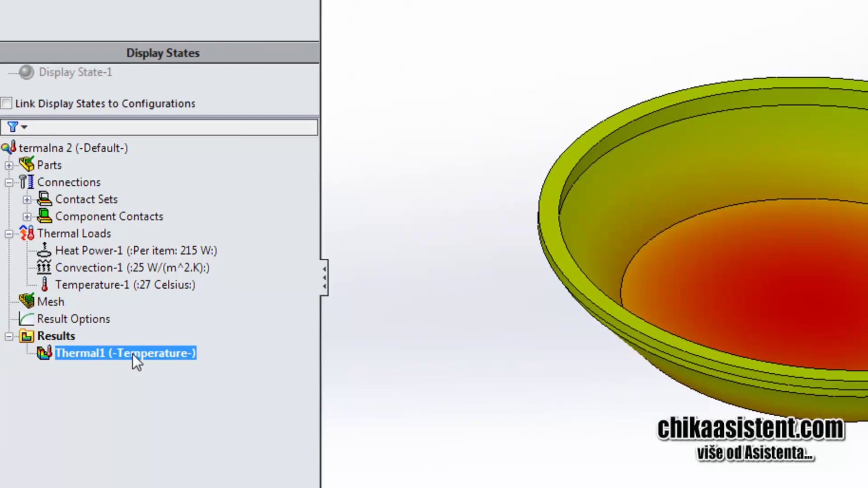
Reopen the Thermal1 plot definition and raise the plot step further.
{"action": "right_click", "coordinate": [98, 355]}
{"action": "left_click", "coordinate": [170, 394]}
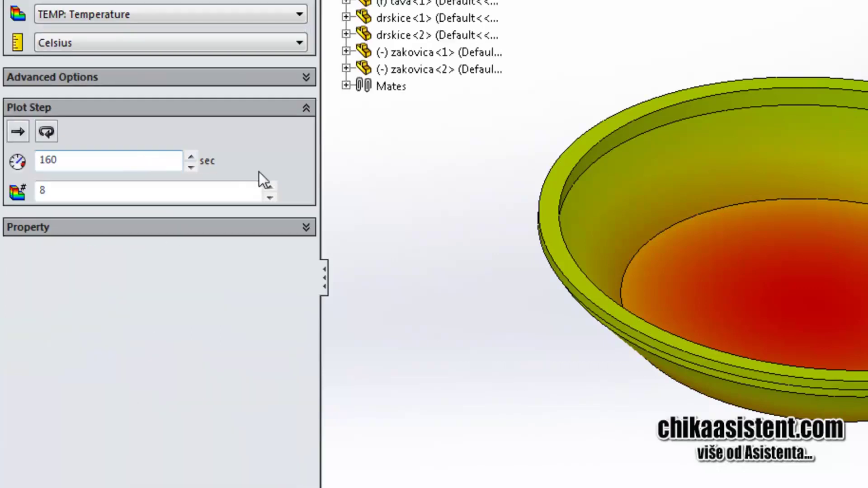
{"action": "left_click", "coordinate": [269, 186]}
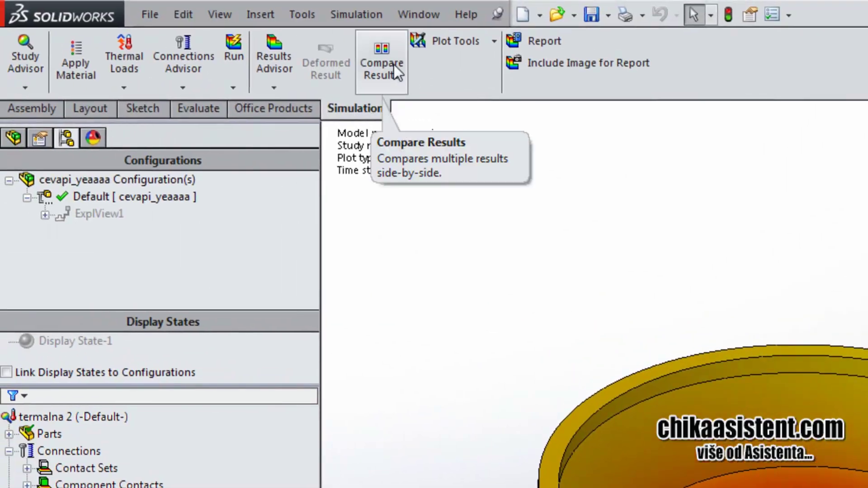
Compare both Thermal1 plots: steady-state 450.173 °C peak beside termalna 2's 241.411 °C at 300 s.
{"action": "left_click", "coordinate": [394, 65]}
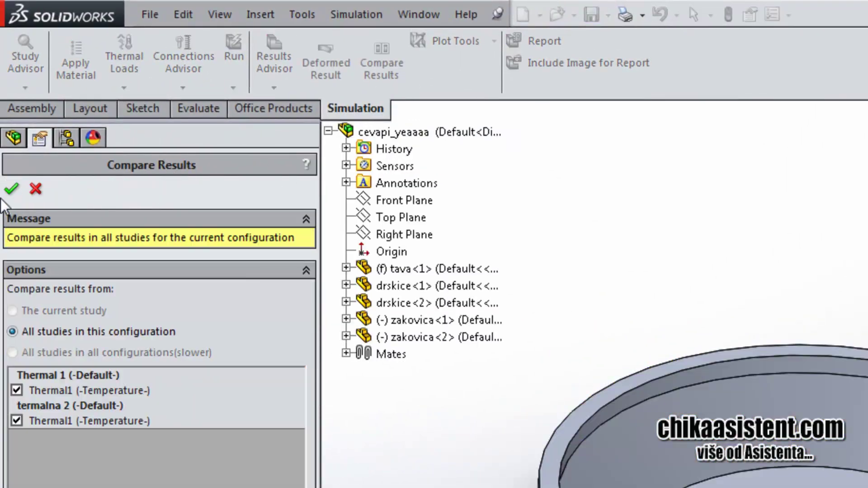
{"action": "left_click", "coordinate": [11, 189]}
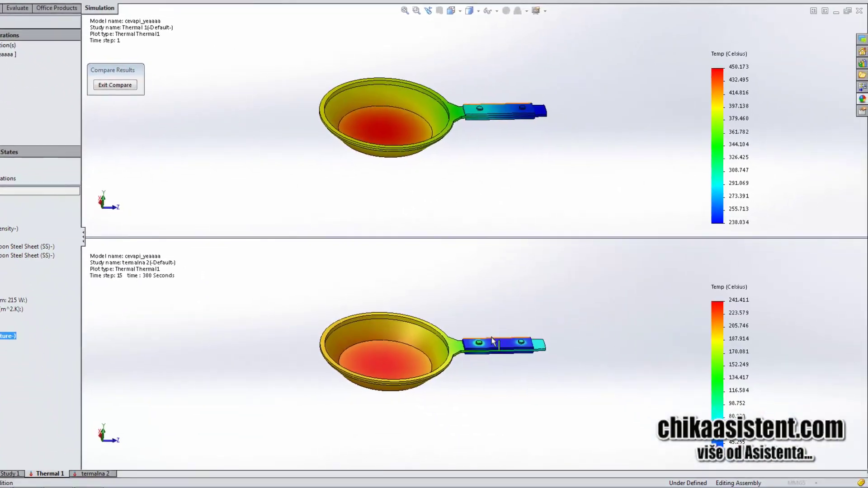
{"action": "left_click", "coordinate": [459, 357]}
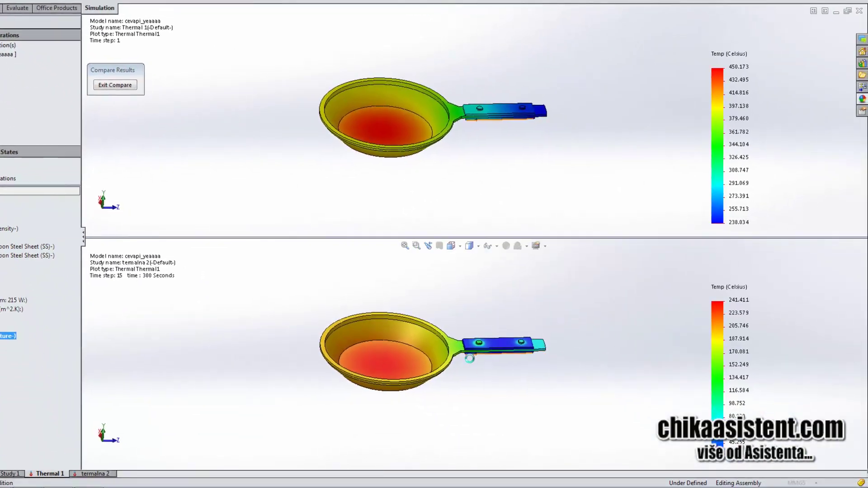
{"action": "middle_click_drag", "start_coordinate": [459, 358], "coordinate": [460, 361]}
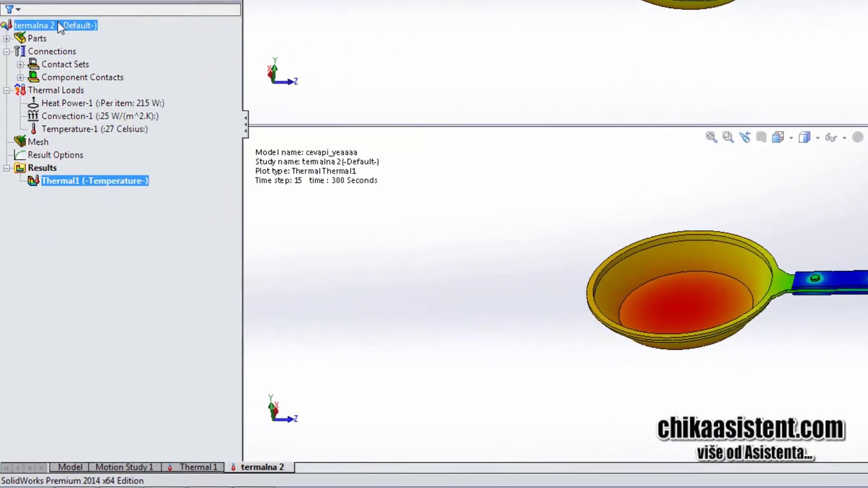
Verify termalna 2's Total time 300 sec and Time increment 20 sec, then exit the comparison.
{"action": "right_click", "coordinate": [53, 22]}
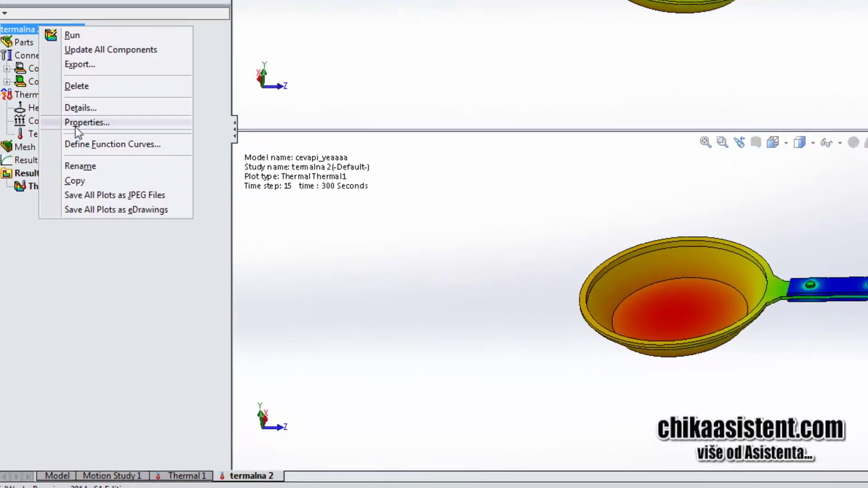
{"action": "left_click", "coordinate": [87, 118]}
{"action": "double_click", "coordinate": [412, 96]}
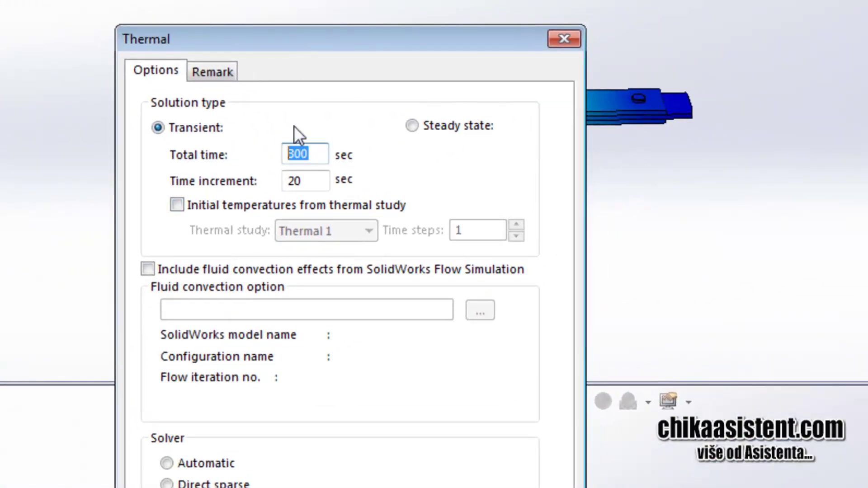
{"action": "double_click", "coordinate": [313, 180]}
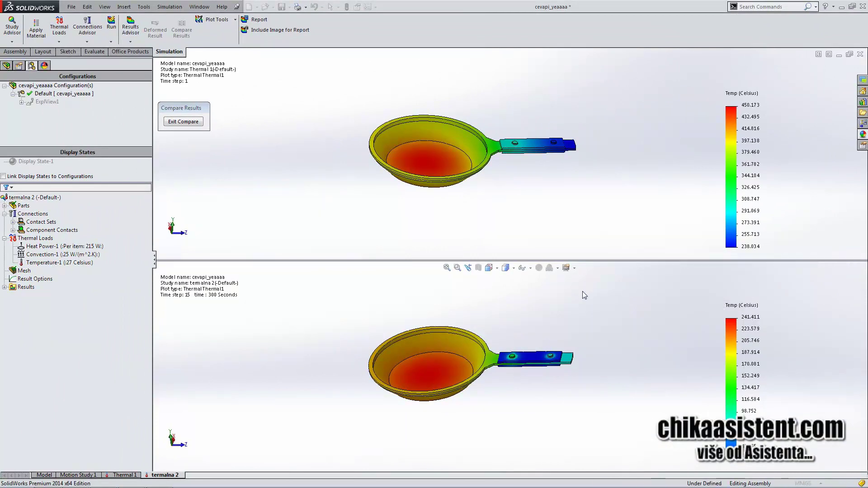
{"action": "left_click", "coordinate": [182, 122]}
Expand Results and show the termalna 2 Thermal1 temperature plot.
{"action": "left_click", "coordinate": [214, 385]}
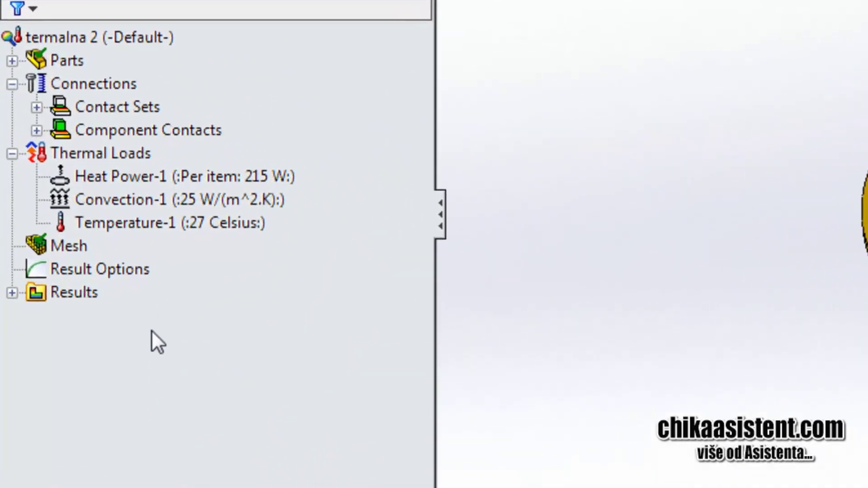
{"action": "left_click", "coordinate": [11, 287]}
{"action": "left_click", "coordinate": [128, 311]}
{"action": "right_click", "coordinate": [128, 311]}
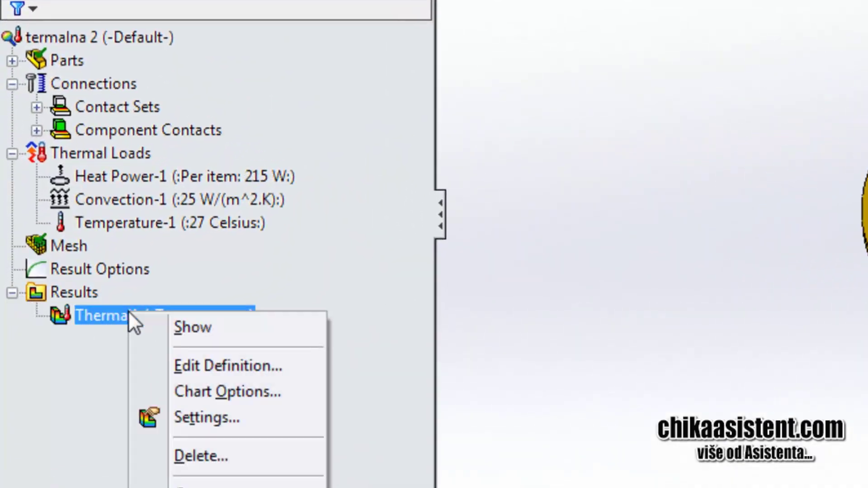
{"action": "left_click", "coordinate": [97, 317]}
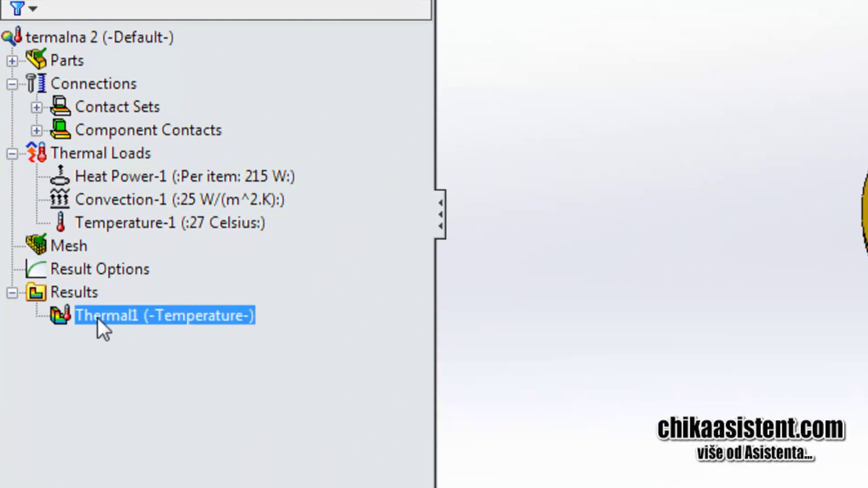
{"action": "left_click", "coordinate": [116, 343]}
{"action": "right_click", "coordinate": [116, 323]}
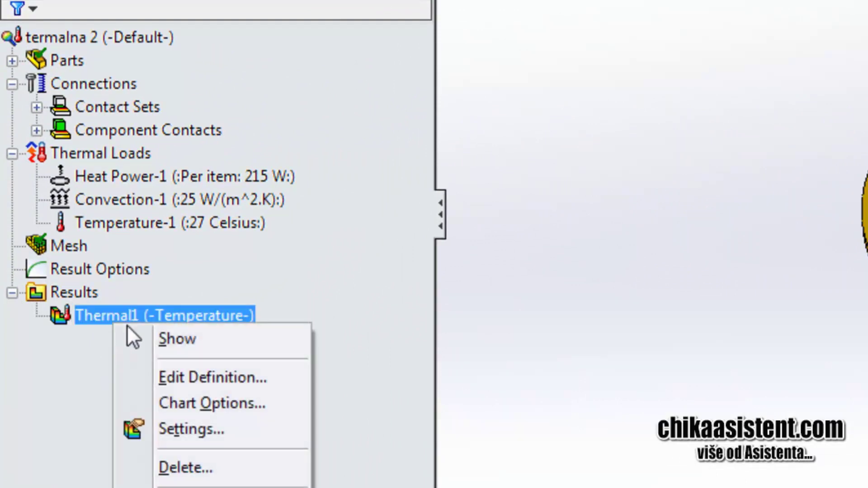
{"action": "left_click", "coordinate": [137, 340]}
Animate the Thermal1 plot through its time steps and adjust the playback speed.
{"action": "right_click", "coordinate": [137, 316]}
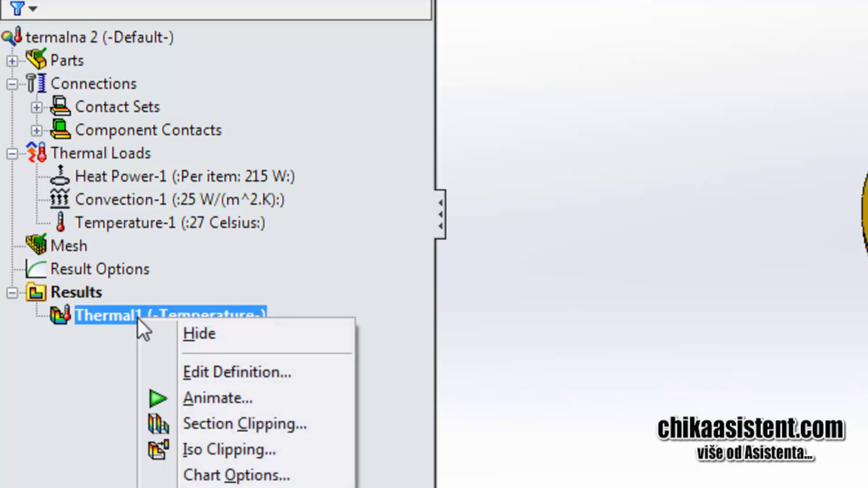
{"action": "left_click", "coordinate": [191, 392]}
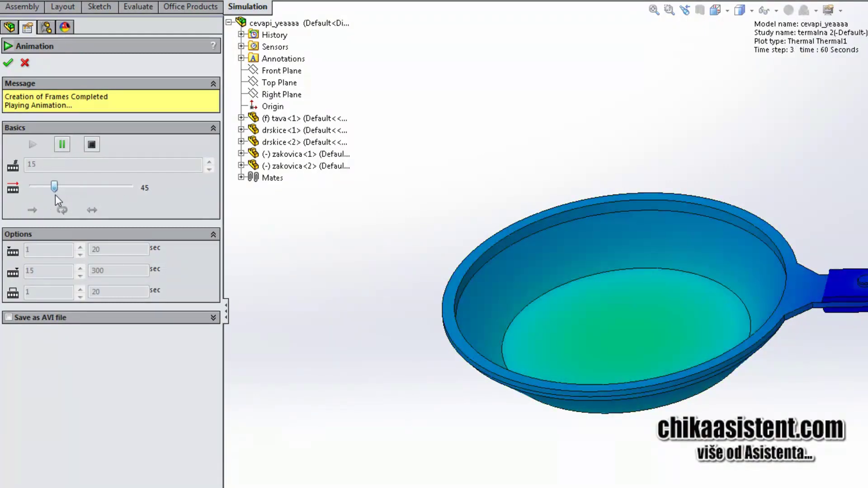
{"action": "left_click_drag", "start_coordinate": [55, 194], "coordinate": [43, 197]}
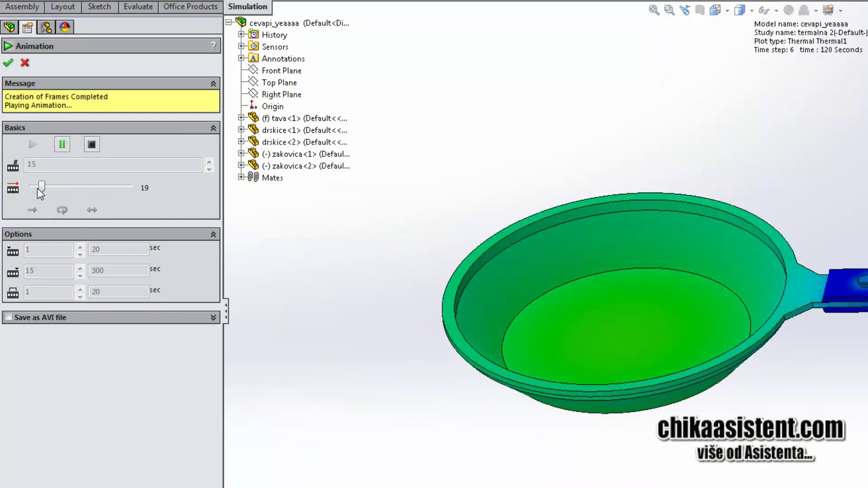
{"action": "mouse_move", "coordinate": [38, 188]}
{"action": "left_mouse_down"}
{"action": "mouse_move", "coordinate": [109, 189]}
{"action": "mouse_move", "coordinate": [38, 197]}
{"action": "left_mouse_up"}
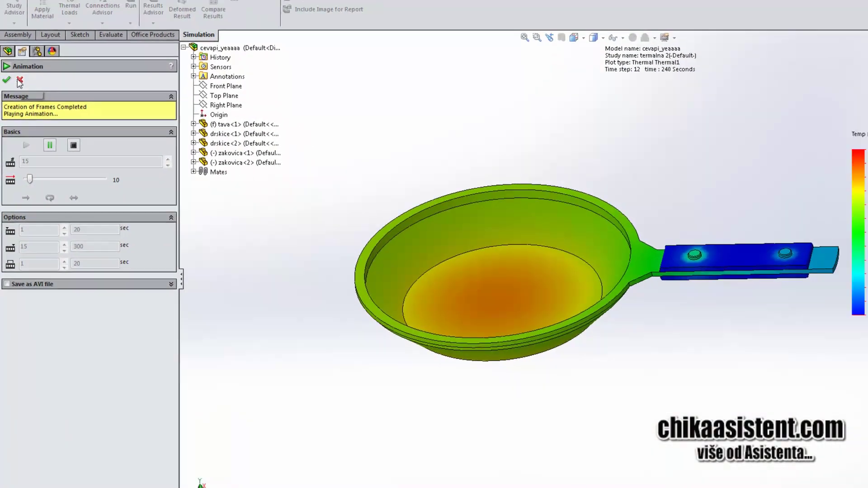
Stop the animation and orbit the pan to inspect the 300 s plot peaking at 241.411 °C.
{"action": "left_click", "coordinate": [20, 81]}
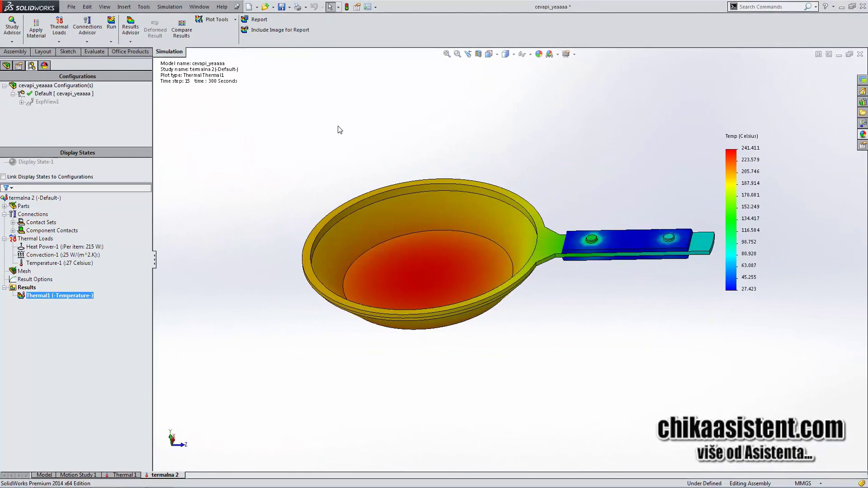
{"action": "mouse_move", "coordinate": [498, 272]}
{"action": "middle_mouse_down"}
{"action": "mouse_move", "coordinate": [518, 266]}
{"action": "mouse_move", "coordinate": [402, 244]}
{"action": "mouse_move", "coordinate": [453, 258]}
{"action": "mouse_move", "coordinate": [388, 287]}
{"action": "middle_mouse_up"}
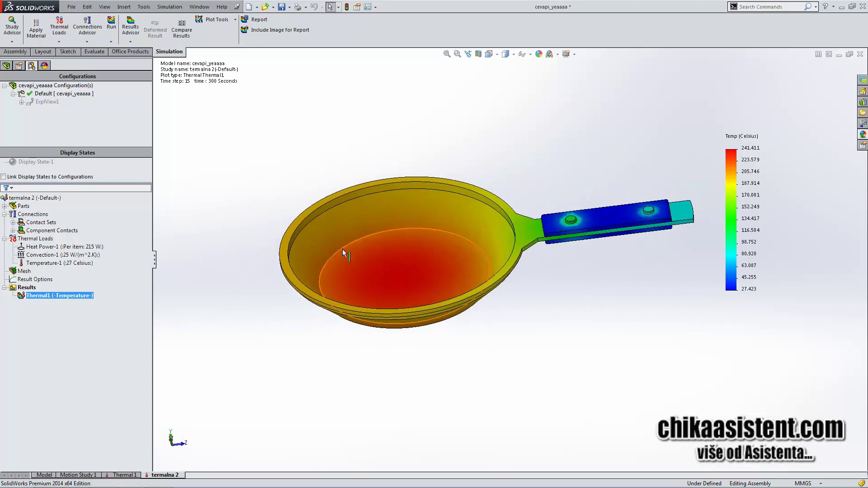
{"action": "mouse_move", "coordinate": [328, 268]}
{"action": "middle_mouse_down"}
{"action": "mouse_move", "coordinate": [320, 263]}
{"action": "mouse_move", "coordinate": [328, 223]}
{"action": "middle_mouse_up"}
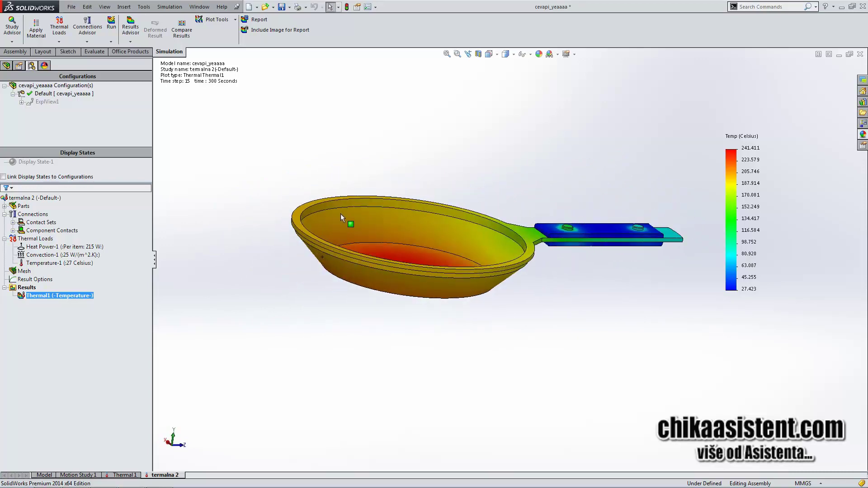
{"action": "mouse_move", "coordinate": [385, 252]}
{"action": "middle_mouse_down"}
{"action": "mouse_move", "coordinate": [393, 252]}
{"action": "mouse_move", "coordinate": [360, 265]}
{"action": "middle_mouse_up"}
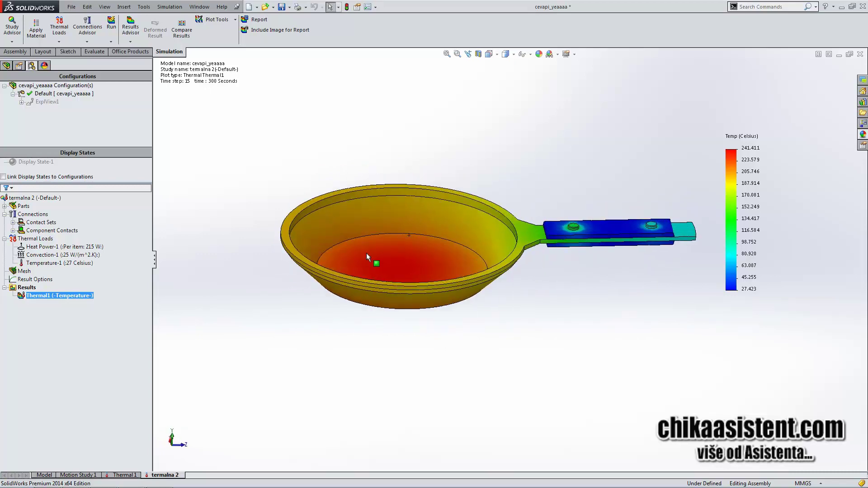